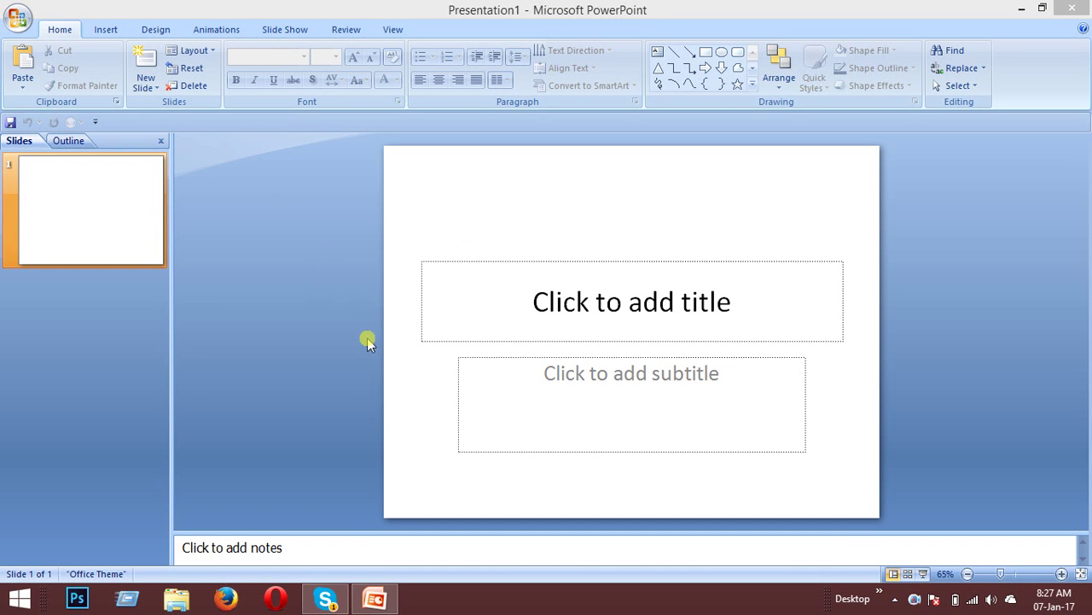
Add a new second slide to the presentation
click(62, 33)
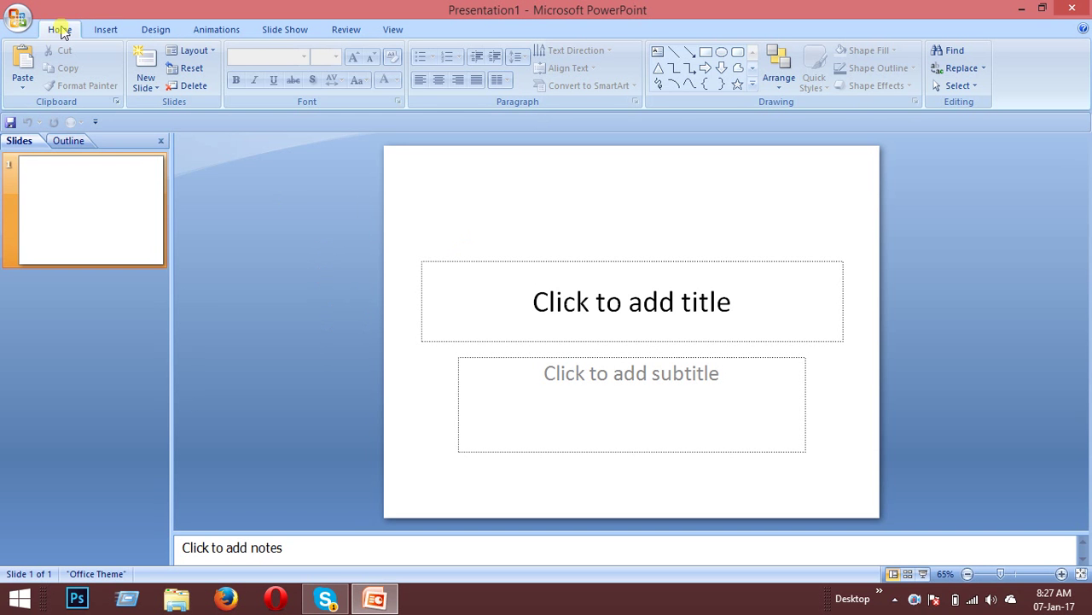
click(106, 31)
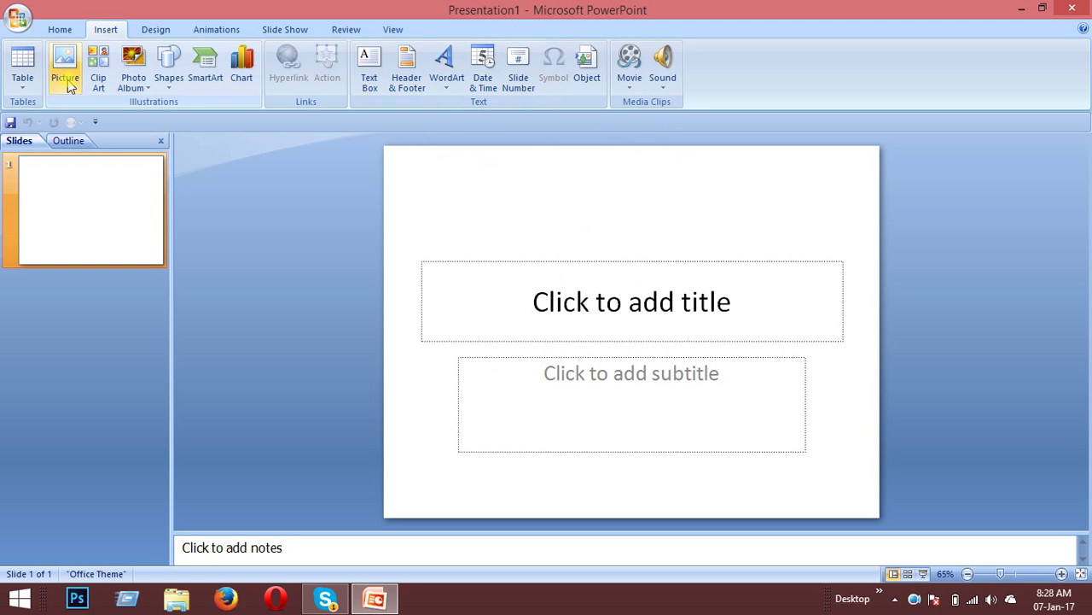
click(60, 29)
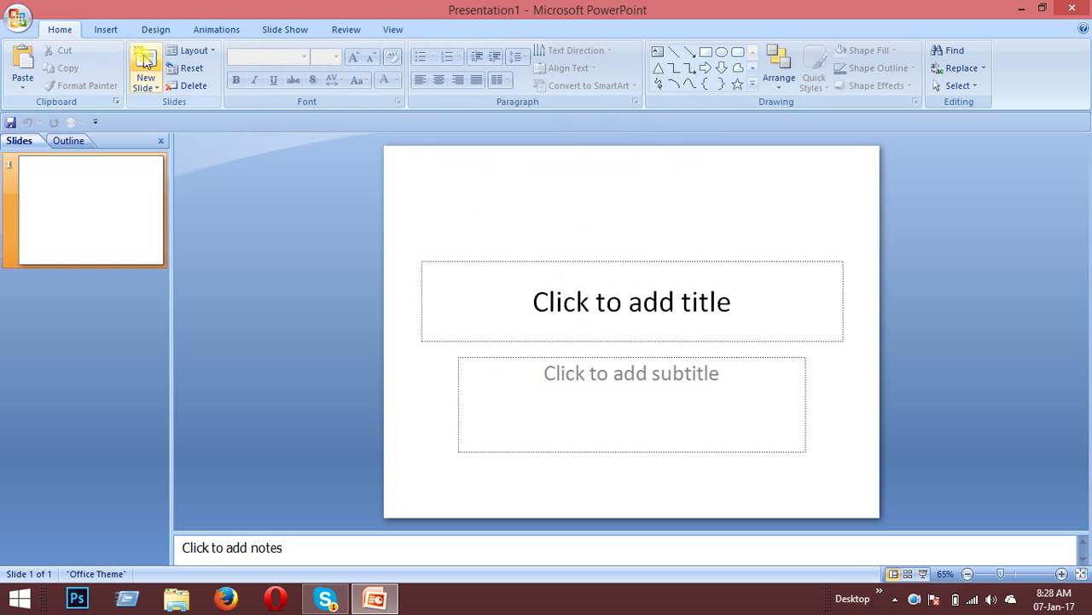
click(145, 58)
click(444, 258)
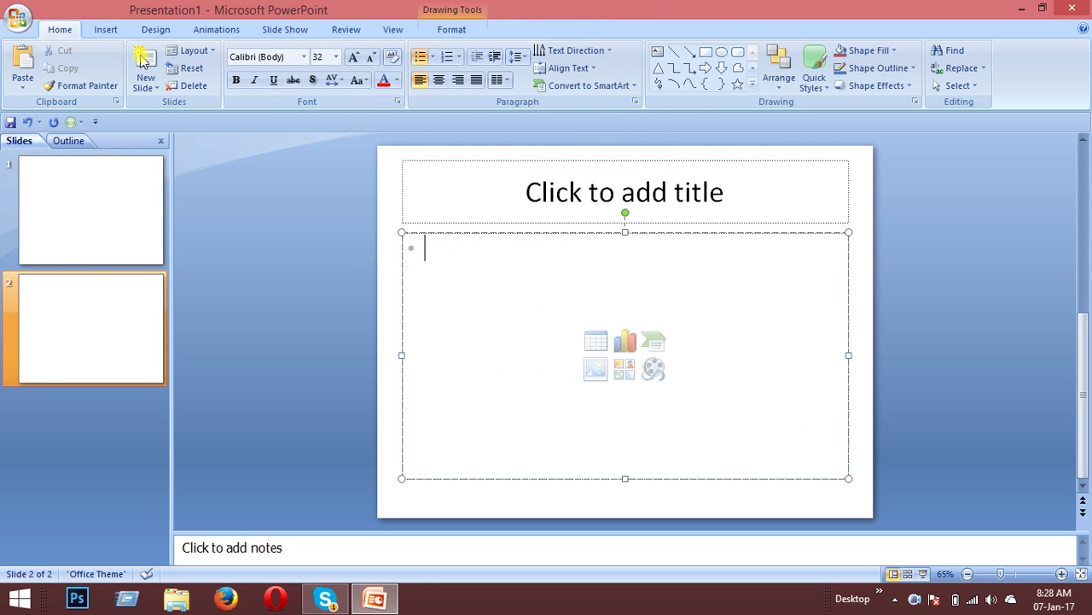
Insert a table three columns wide and five rows tall on slide 2
click(106, 29)
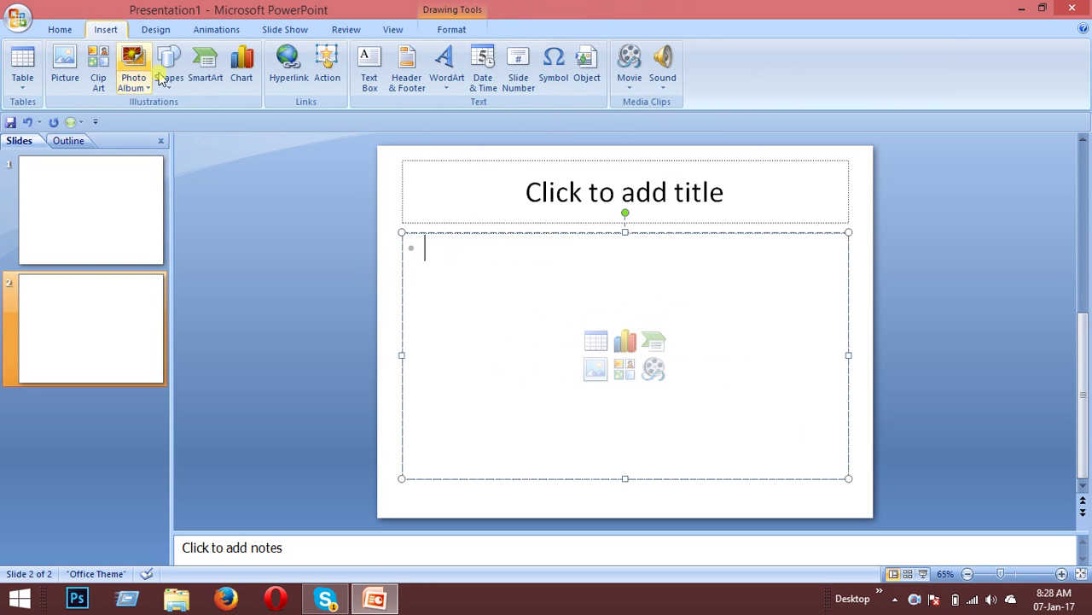
click(28, 81)
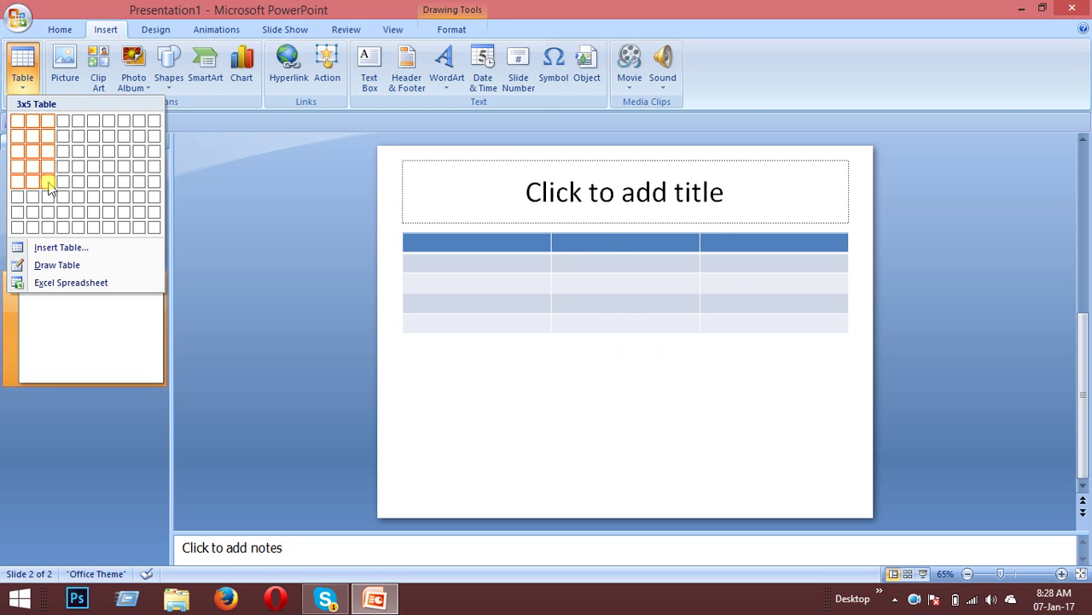
click(48, 183)
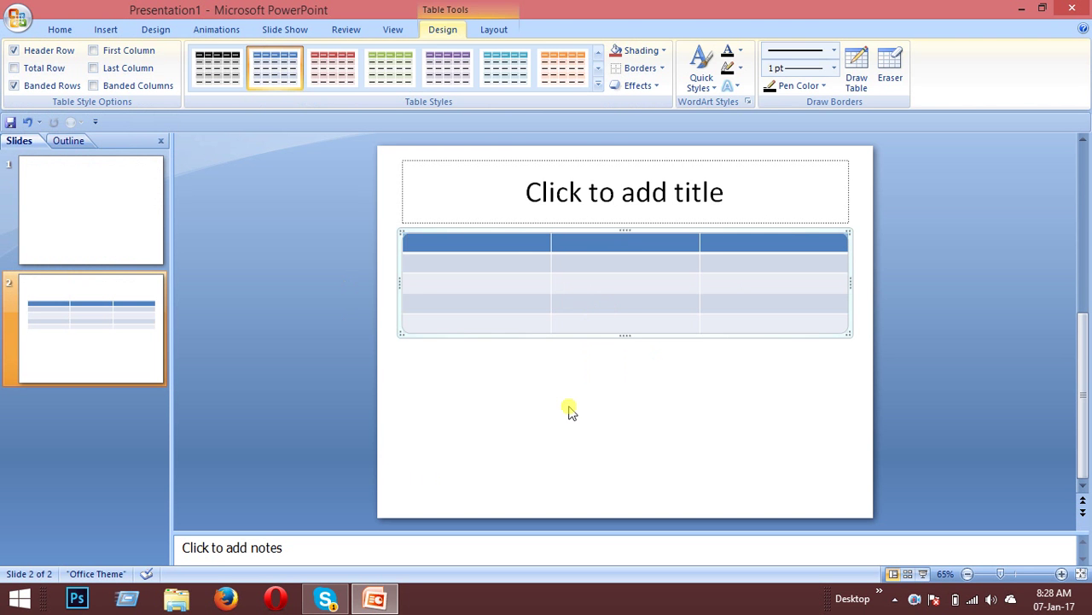
click(553, 344)
Type B in the middle header cell and drag the table's bottom border down
click(484, 248)
text(A)
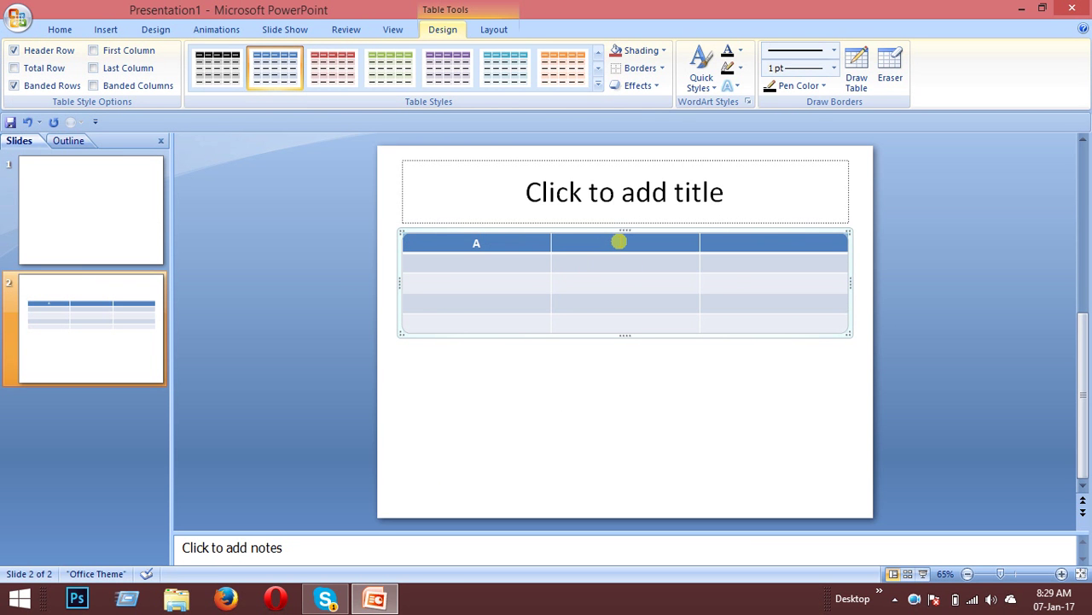
click(618, 242)
text(B)
text(C)
drag(623, 333, 624, 457)
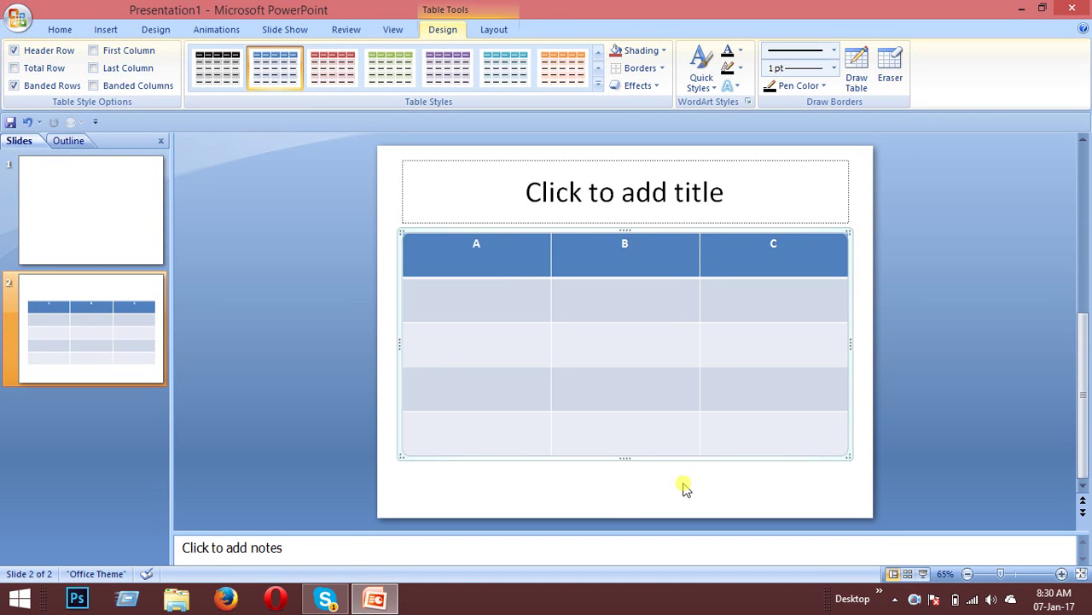
Select the header row across cells A, B and C
click(495, 249)
drag(468, 245, 633, 259)
drag(633, 258, 683, 254)
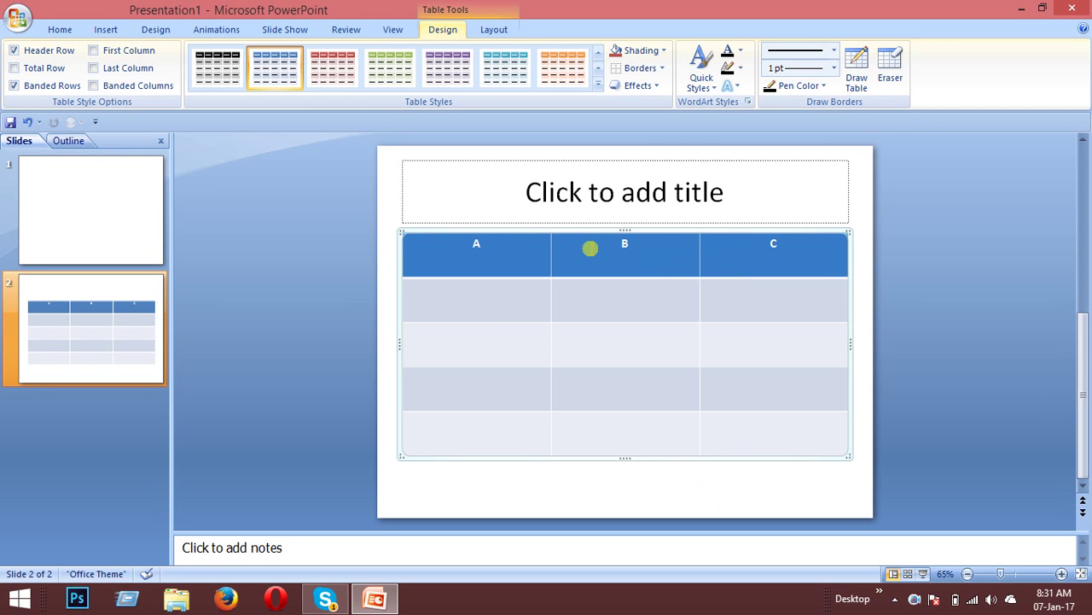
Enlarge the A and B header text three steps each with Grow Font
click(486, 249)
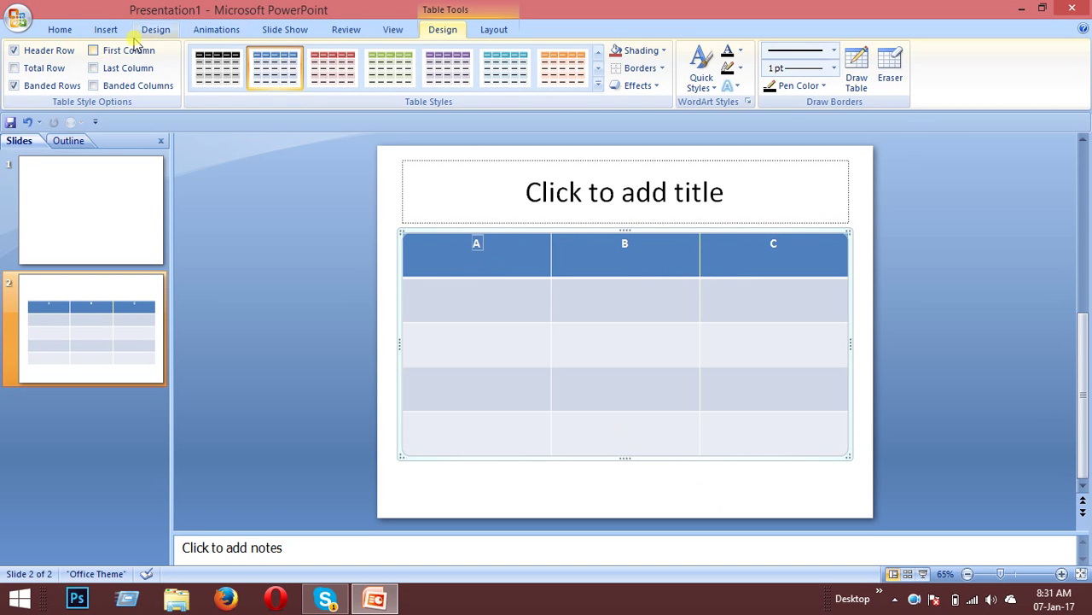
click(59, 29)
click(352, 58)
click(352, 58)
click(352, 58)
click(352, 58)
click(352, 58)
click(352, 58)
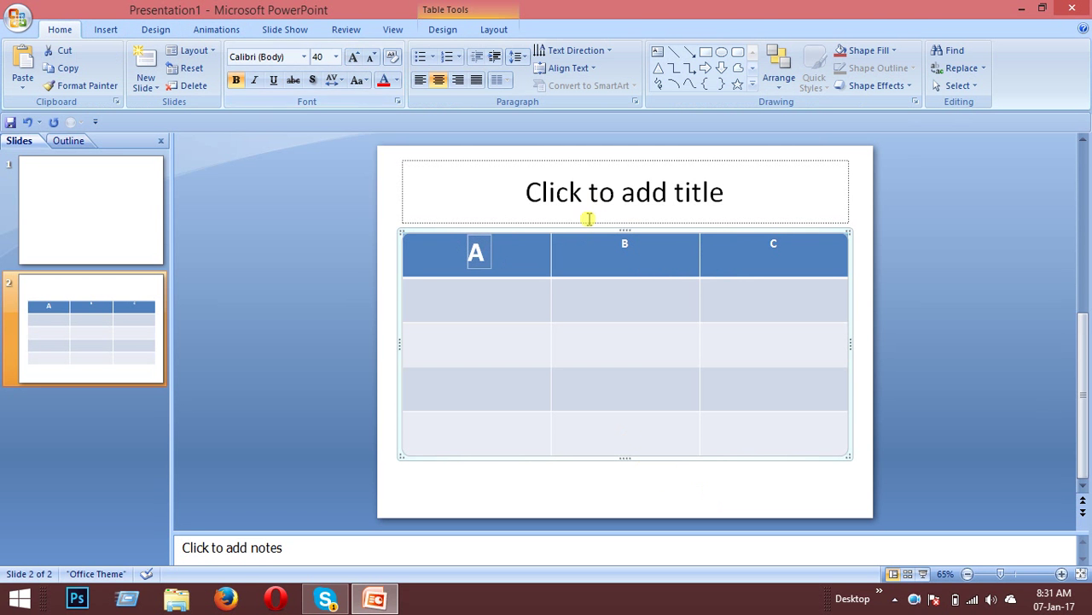
drag(618, 244, 649, 241)
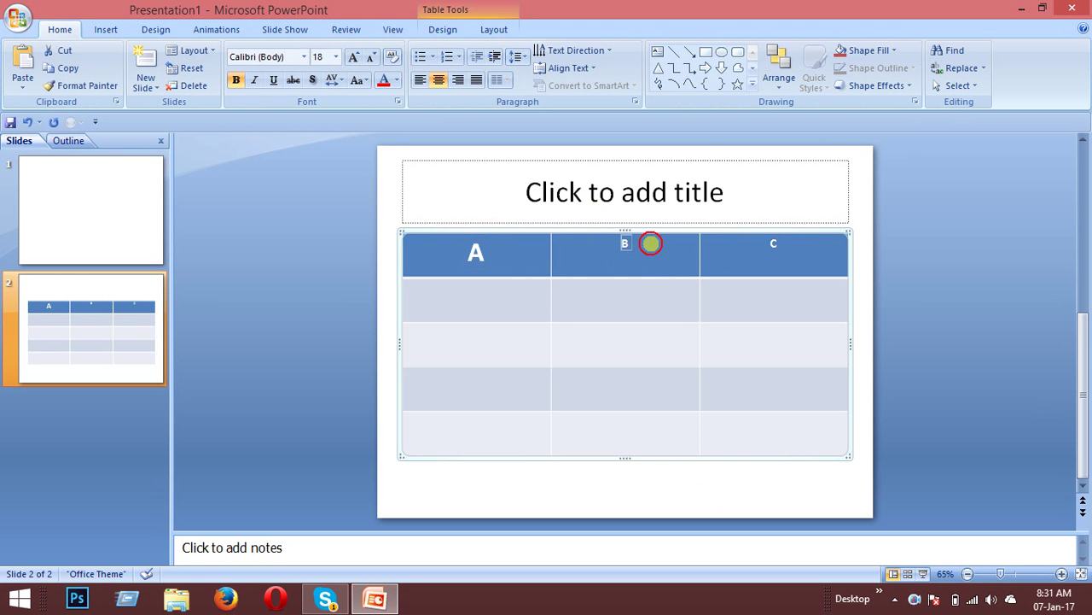
click(351, 60)
click(351, 60)
click(351, 59)
click(350, 60)
click(351, 60)
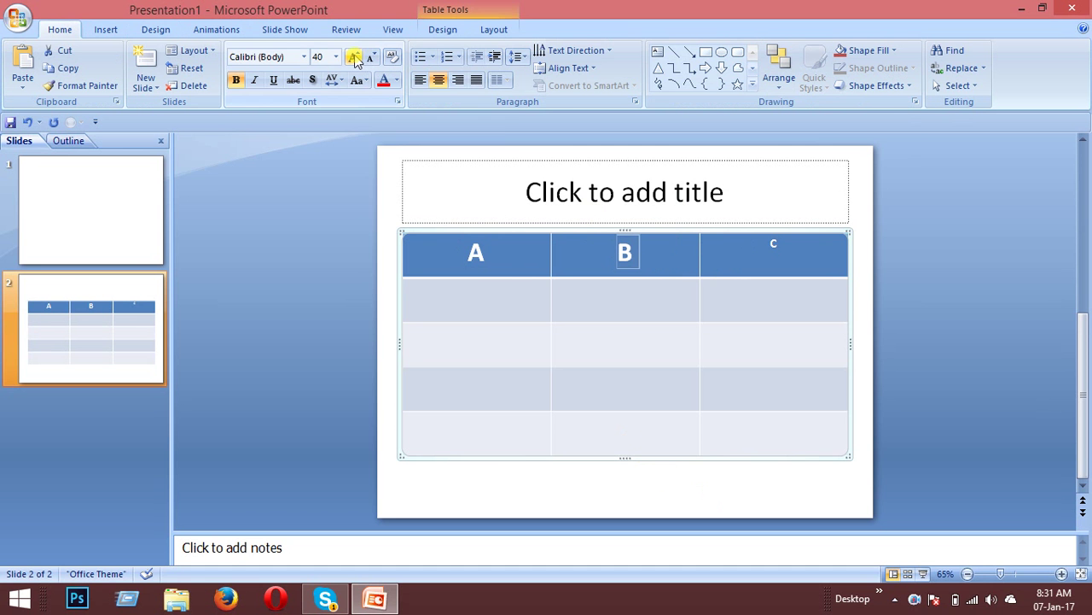
Shrink the enlarged A and B headers back down and reselect the header row
click(468, 252)
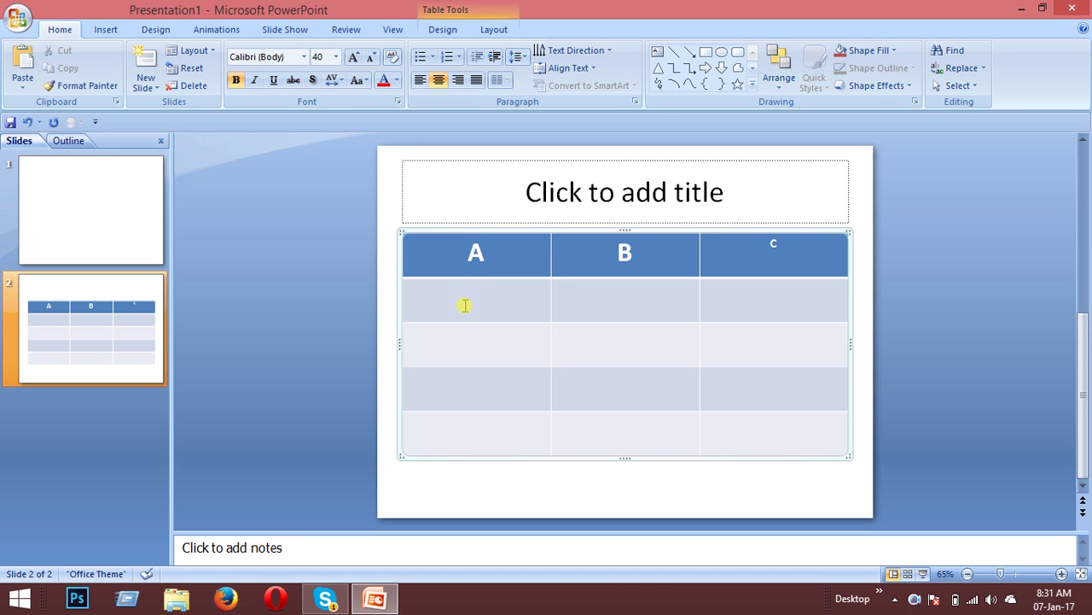
key(Tab)
key(ctrl+shift+less)
key(ctrl+shift+less)
key(ctrl+shift+less)
key(ctrl+shift+less)
key(ctrl+shift+less)
key(ctrl+shift+less)
key(shift+Tab)
key(ctrl+shift+less)
key(ctrl+shift+less)
key(ctrl+shift+less)
key(ctrl+shift+less)
click(470, 245)
drag(470, 244, 816, 245)
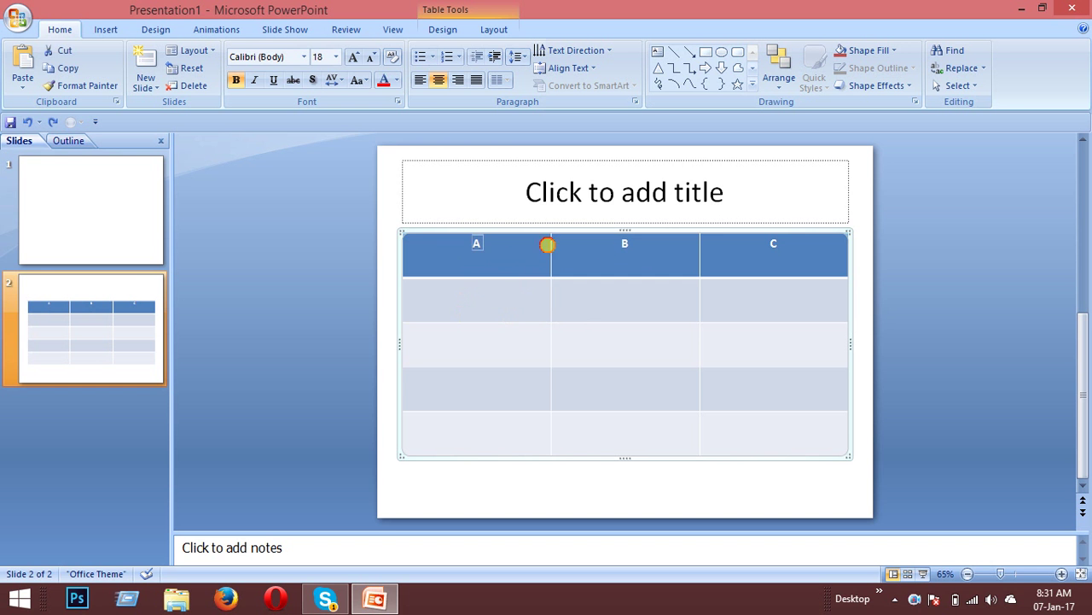
click(493, 253)
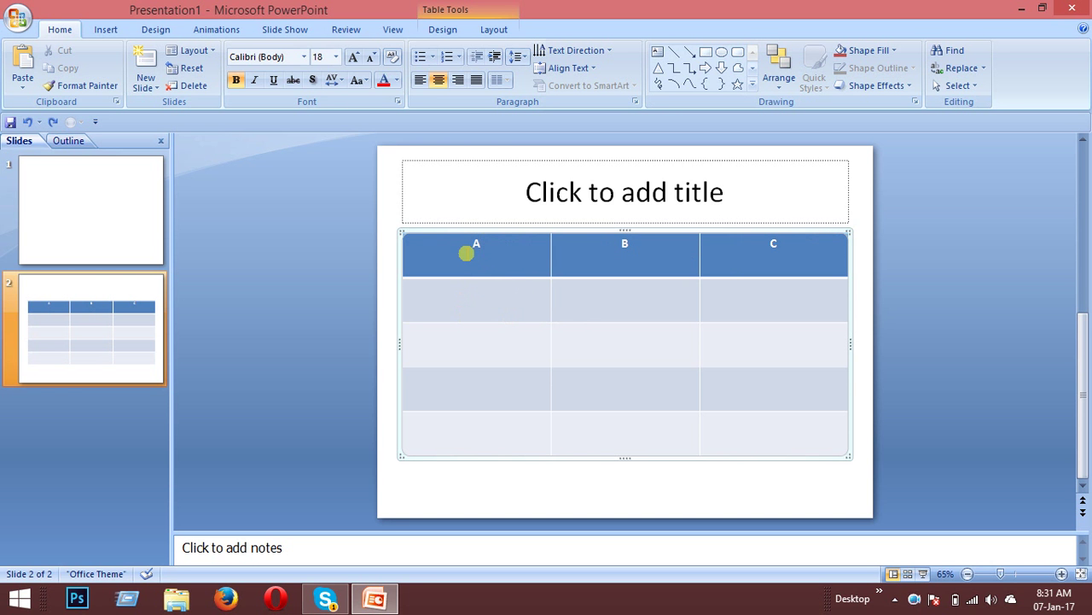
Select the whole table and set its font size to 36 pt
key(ctrl+a)
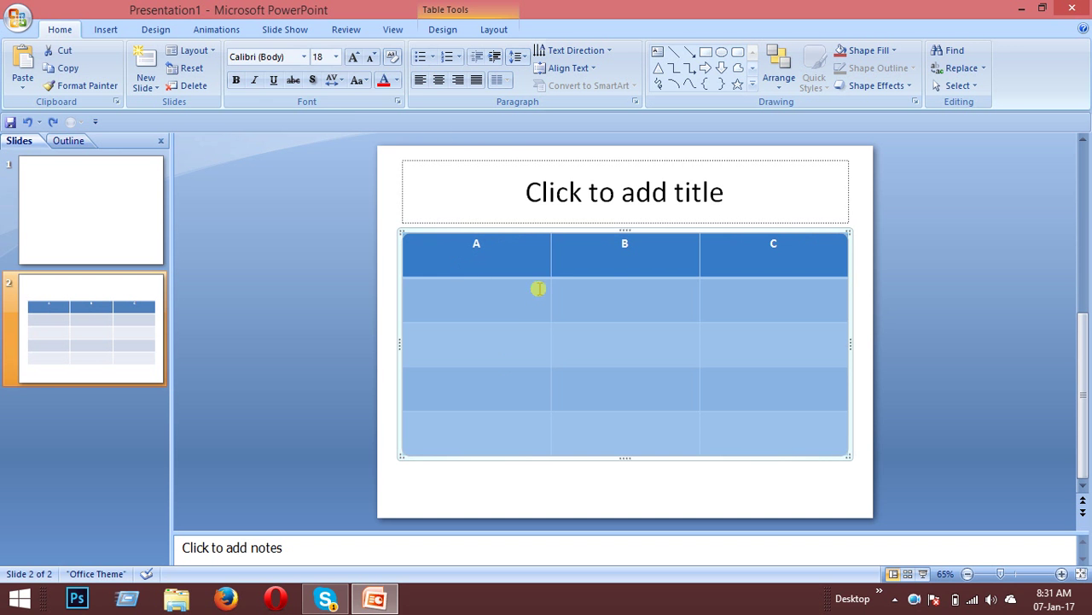
click(337, 56)
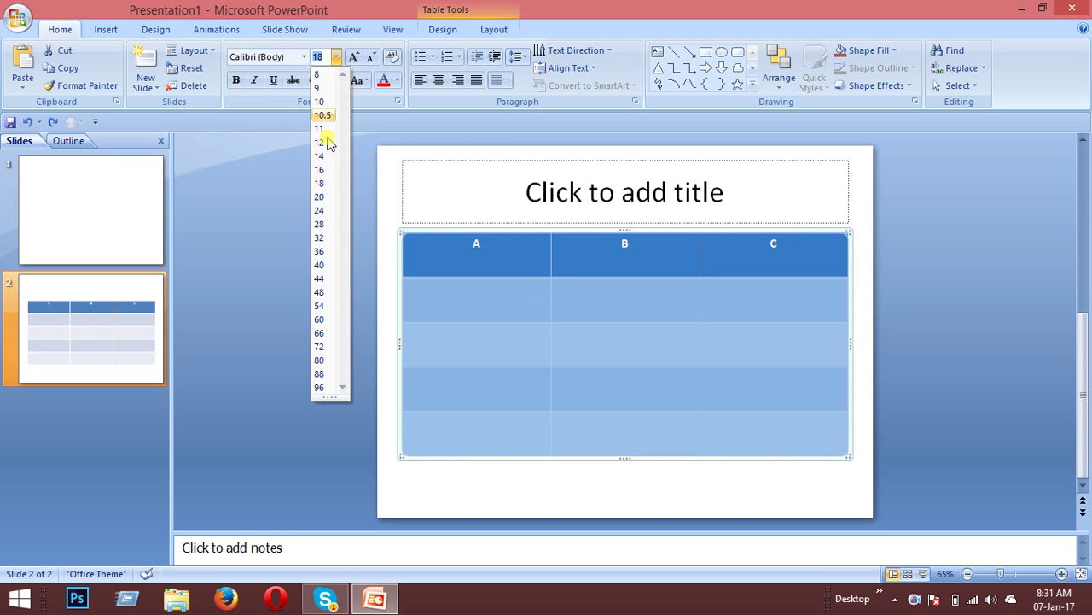
click(320, 252)
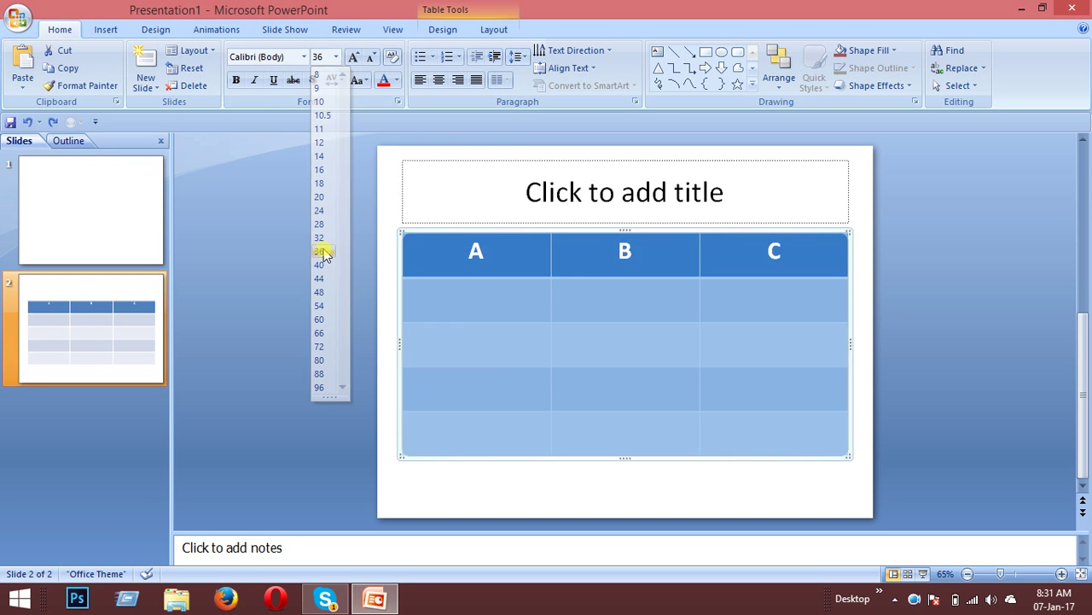
click(494, 305)
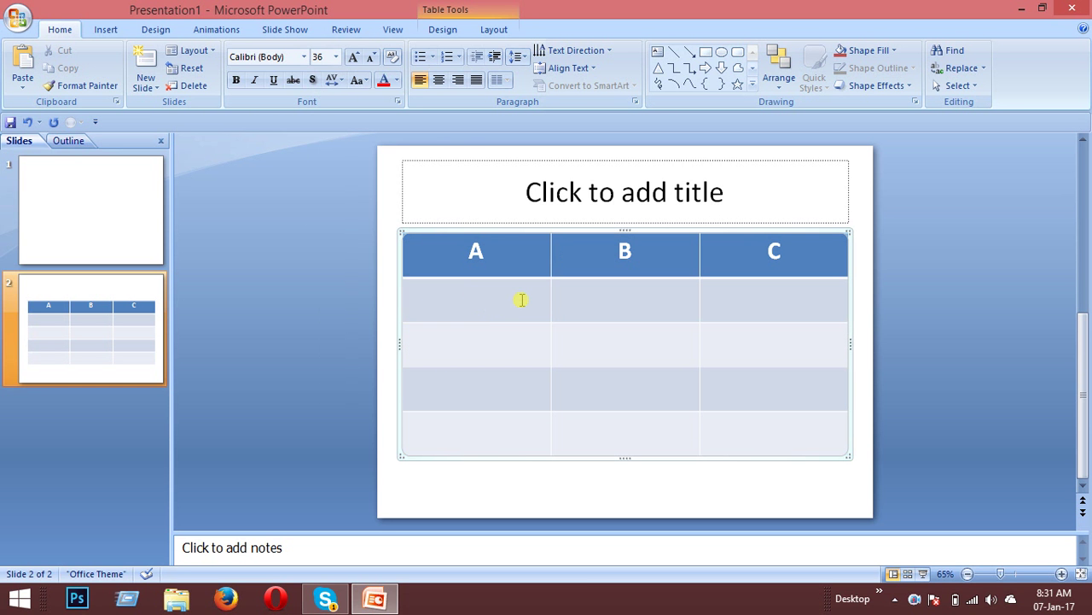
Type Apple and Mango in column A's first two body cells and paste them into column B
text(Apple)
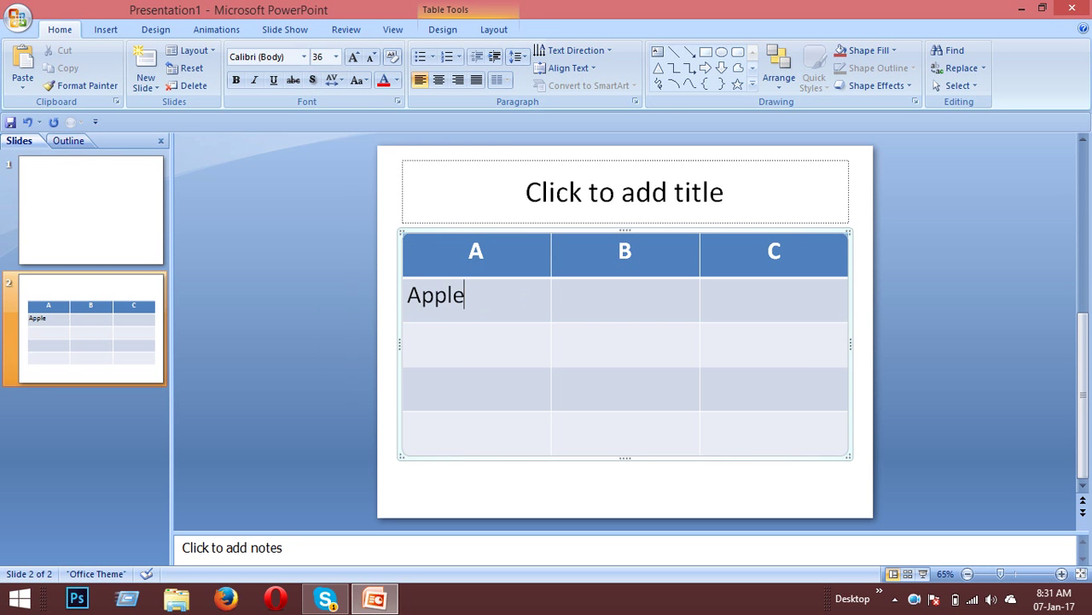
click(460, 347)
text(Mango)
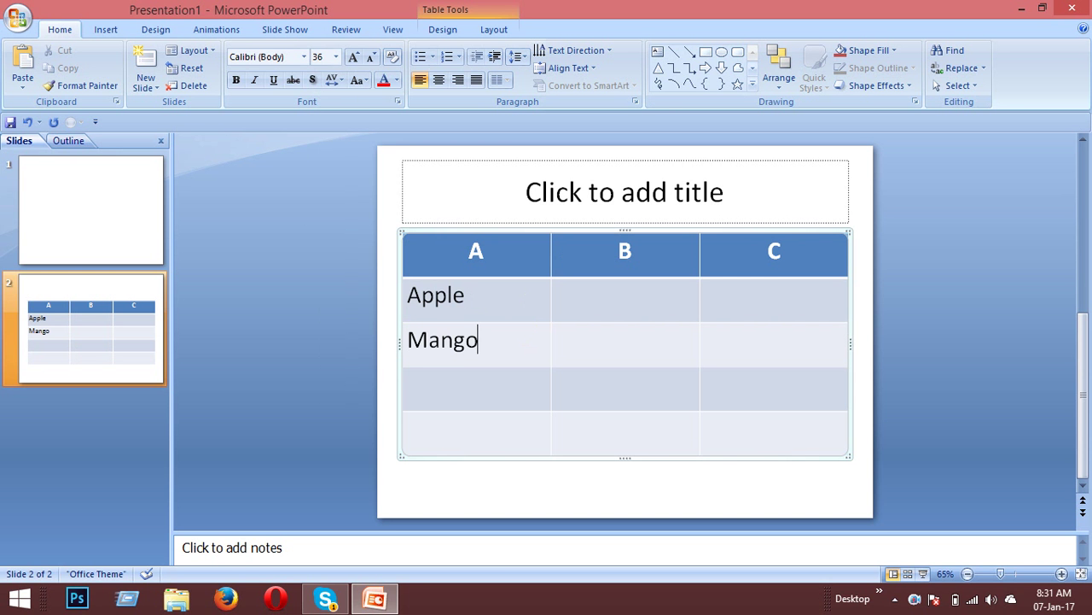
drag(408, 294, 478, 345)
key(ctrl+c)
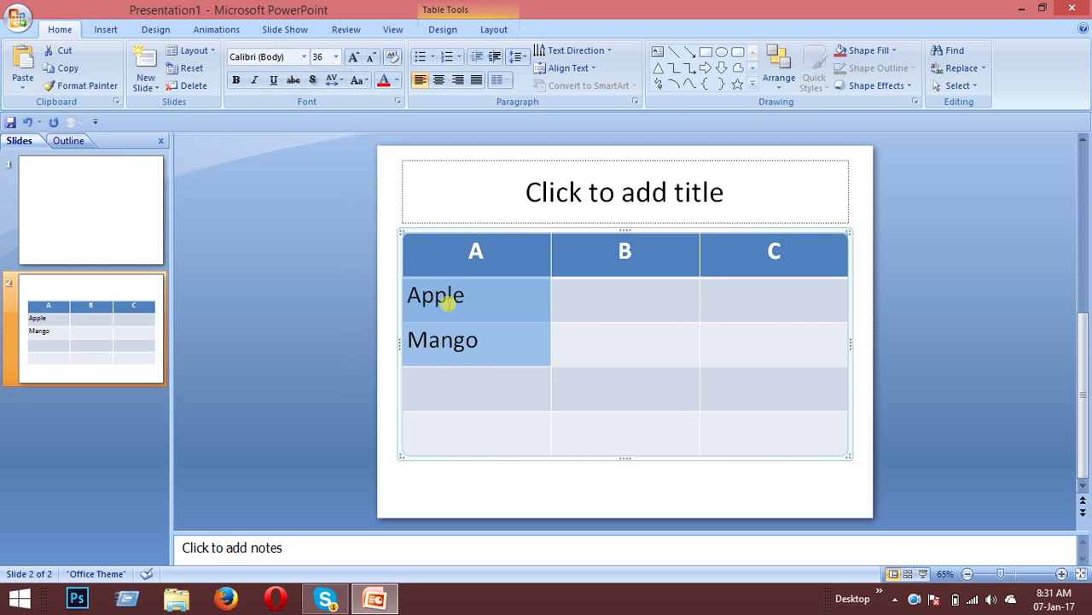
click(591, 294)
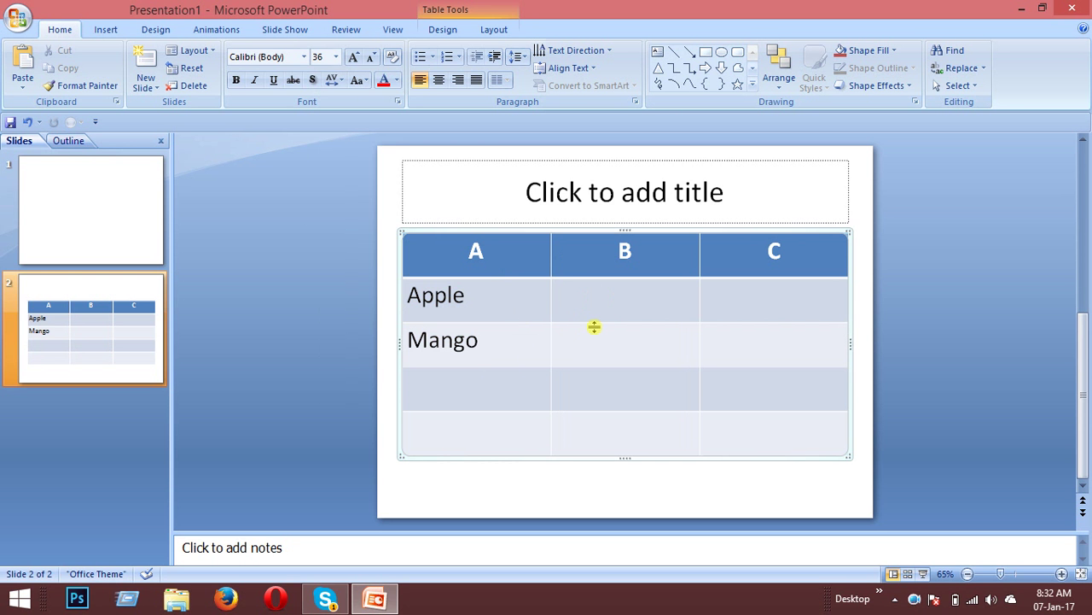
key(ctrl+v)
click(755, 285)
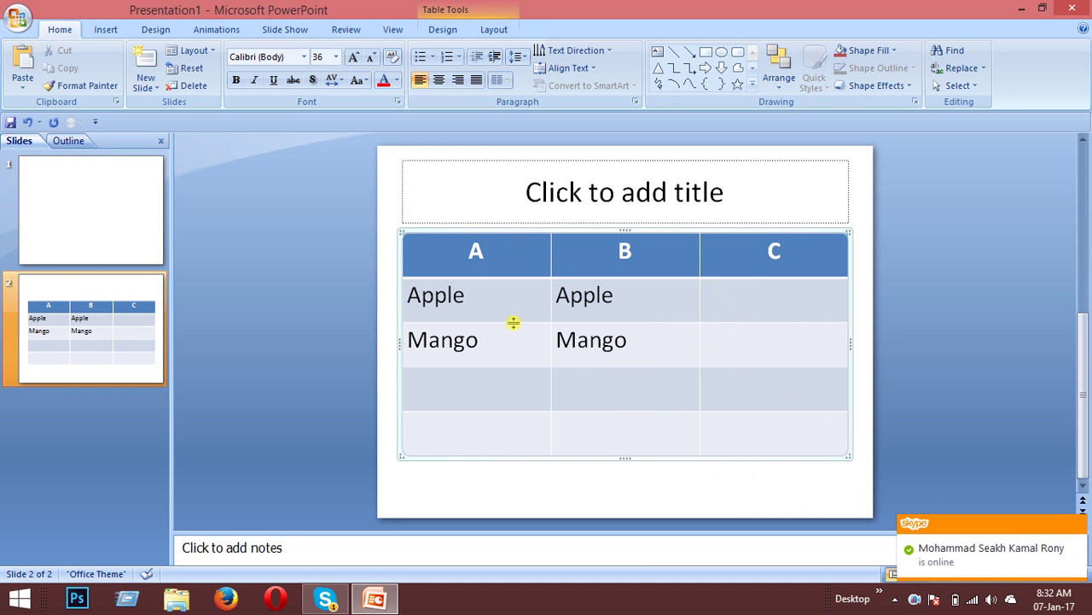
click(81, 320)
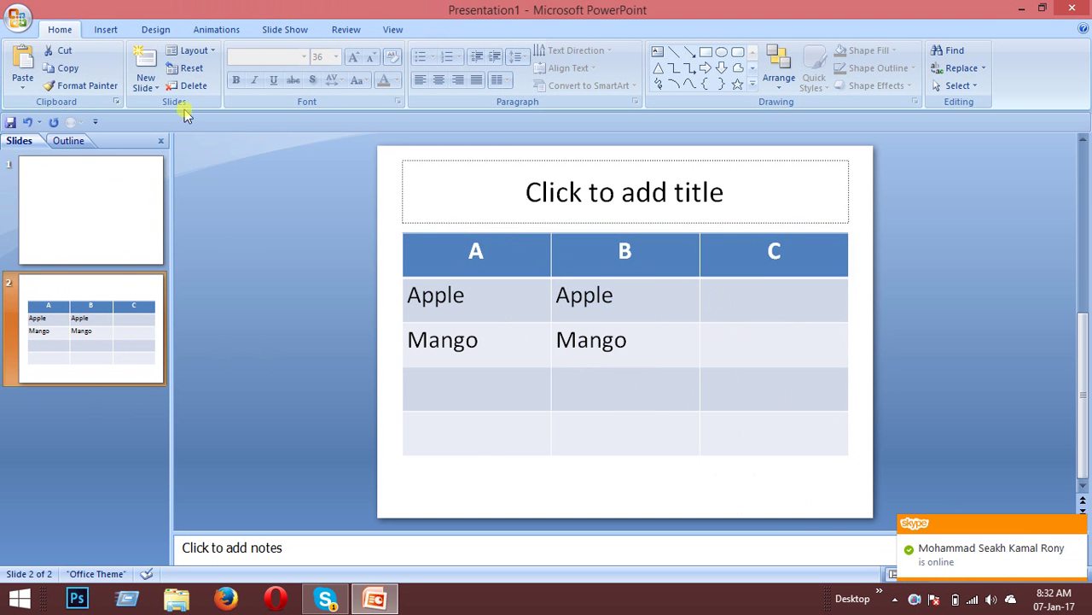
Add slide 3 and open the Insert Picture dialog on the Pictures folder
click(145, 59)
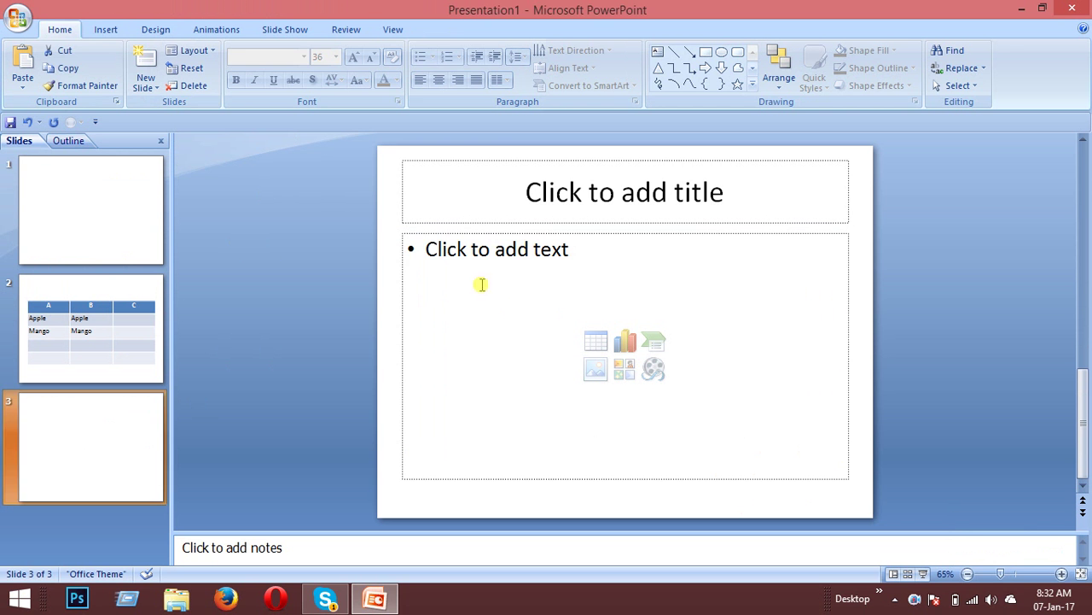
click(448, 257)
click(106, 30)
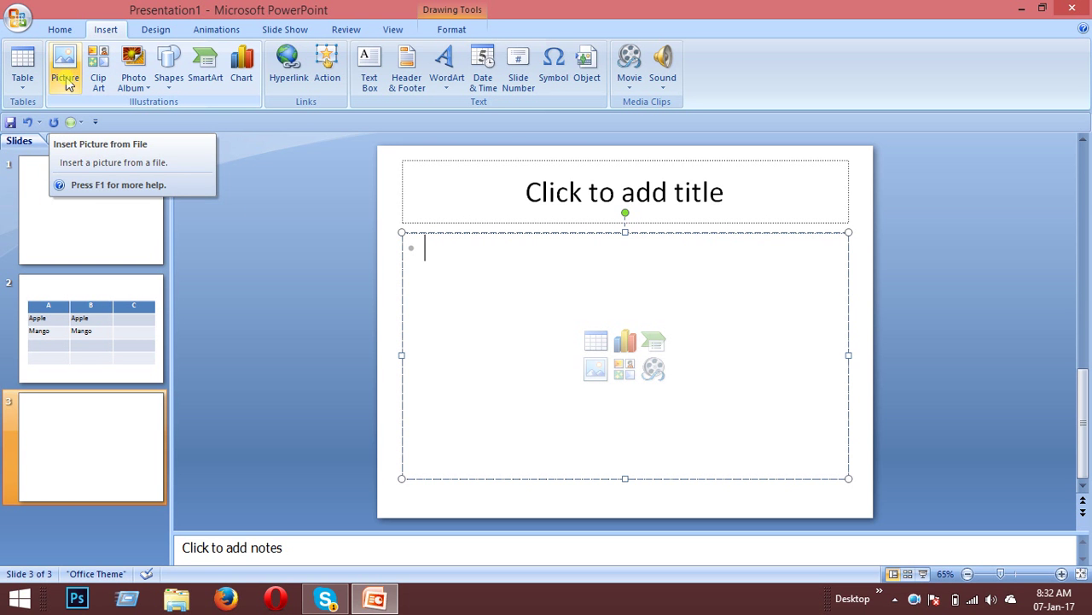
click(456, 259)
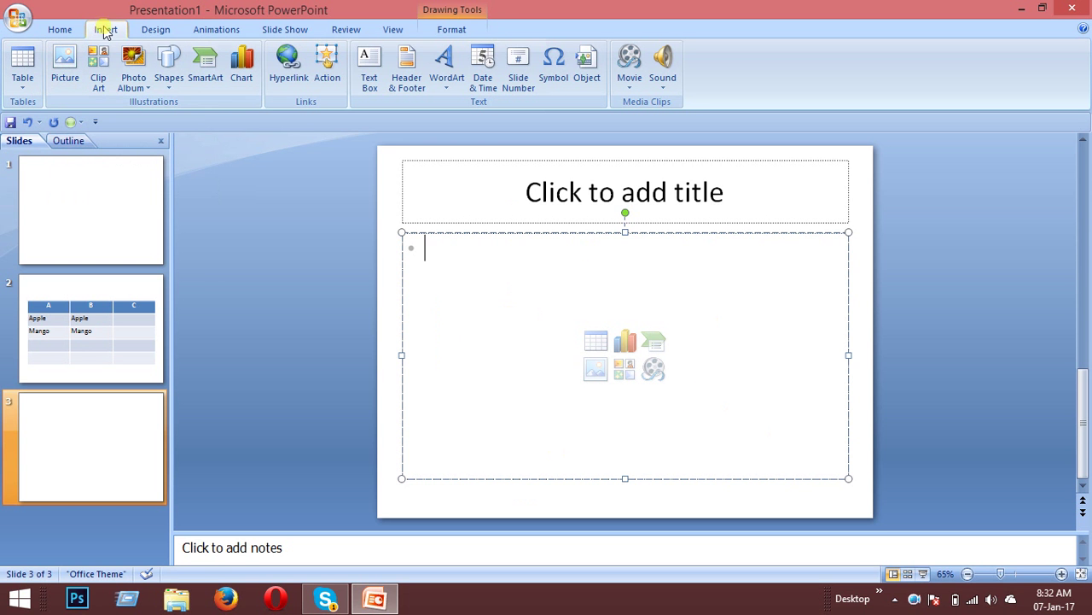
click(65, 77)
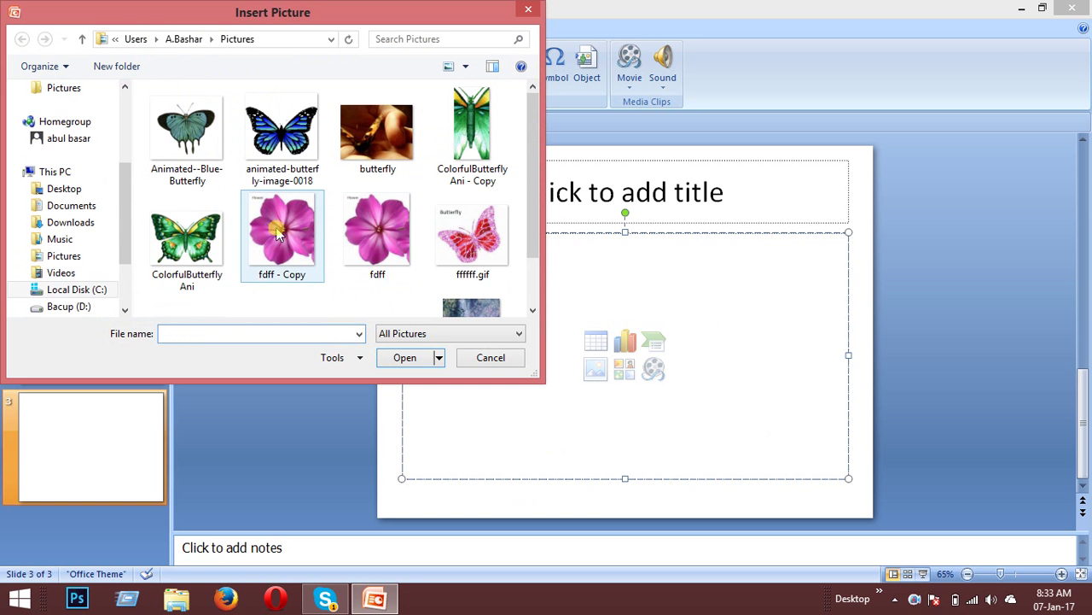
mouse_move(68, 196)
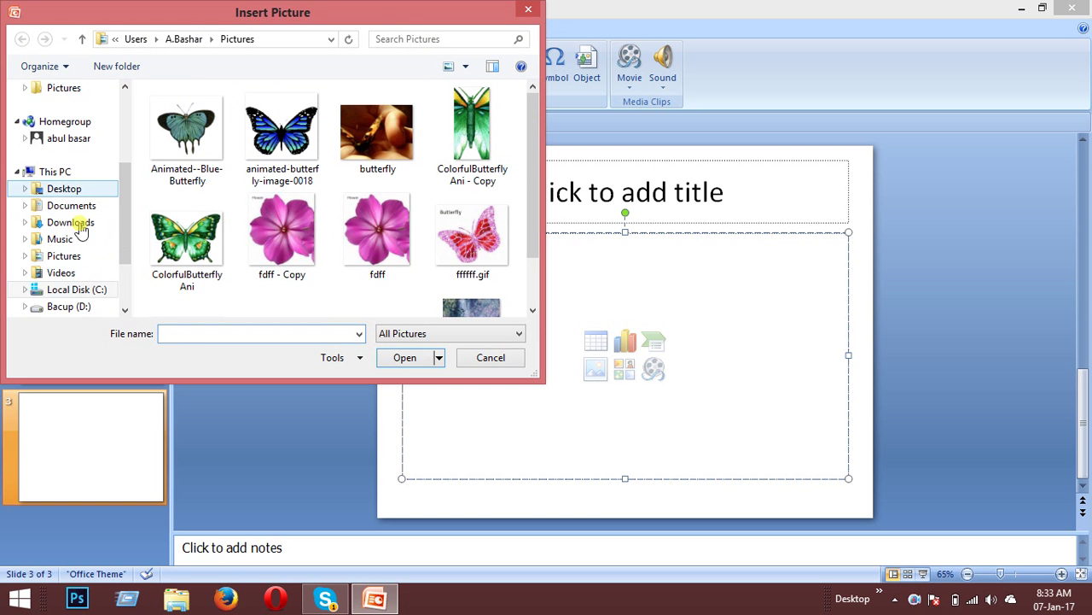
Insert the ColorfulButterflyAni picture into slide 3, then delete it
click(126, 313)
click(126, 313)
click(127, 312)
click(126, 313)
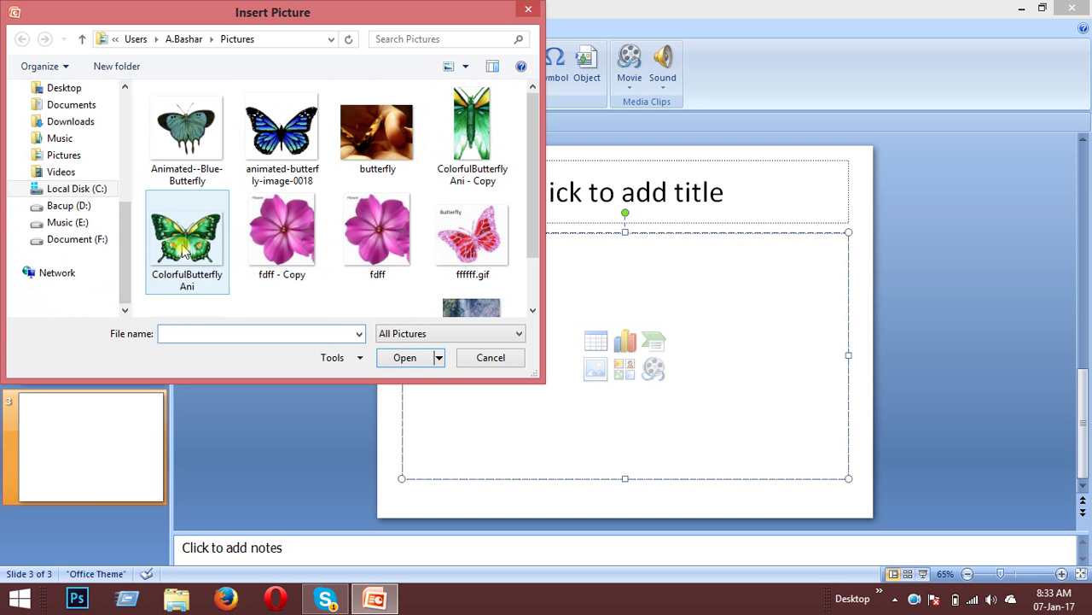
mouse_move(186, 239)
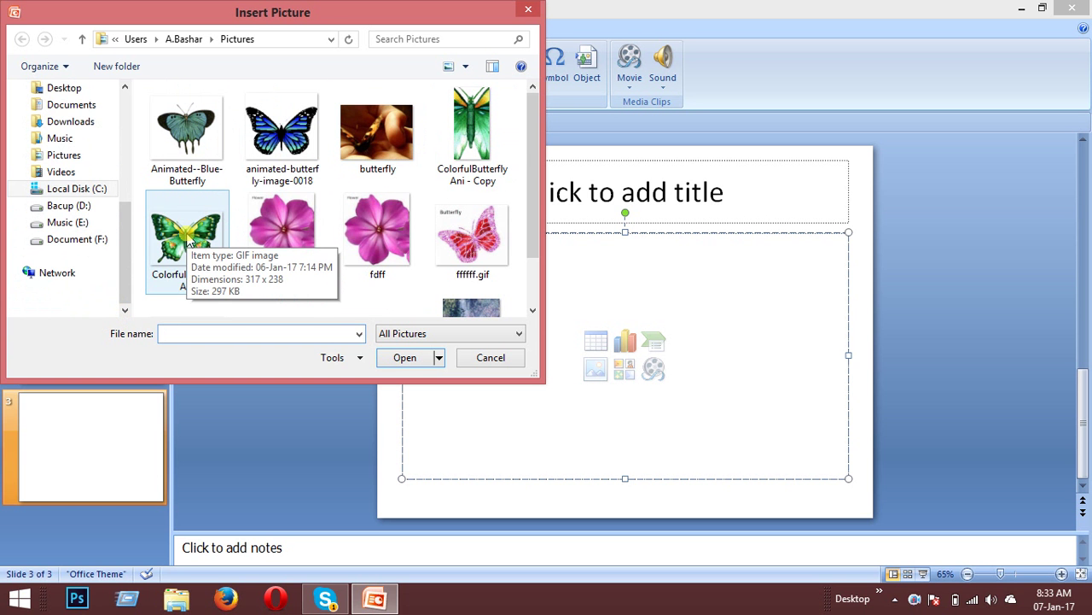
click(189, 240)
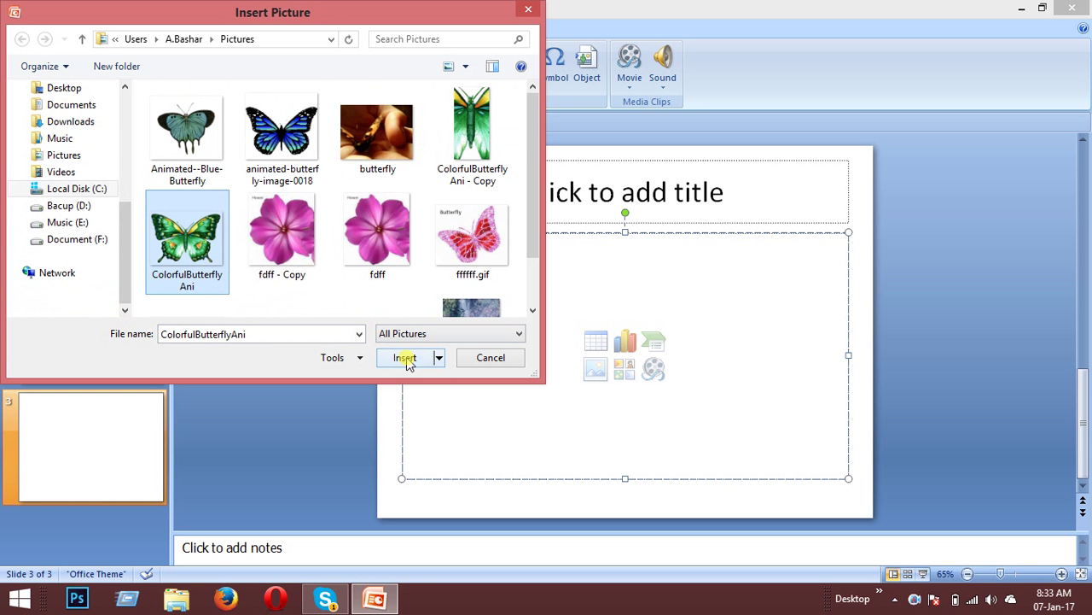
double_click(178, 241)
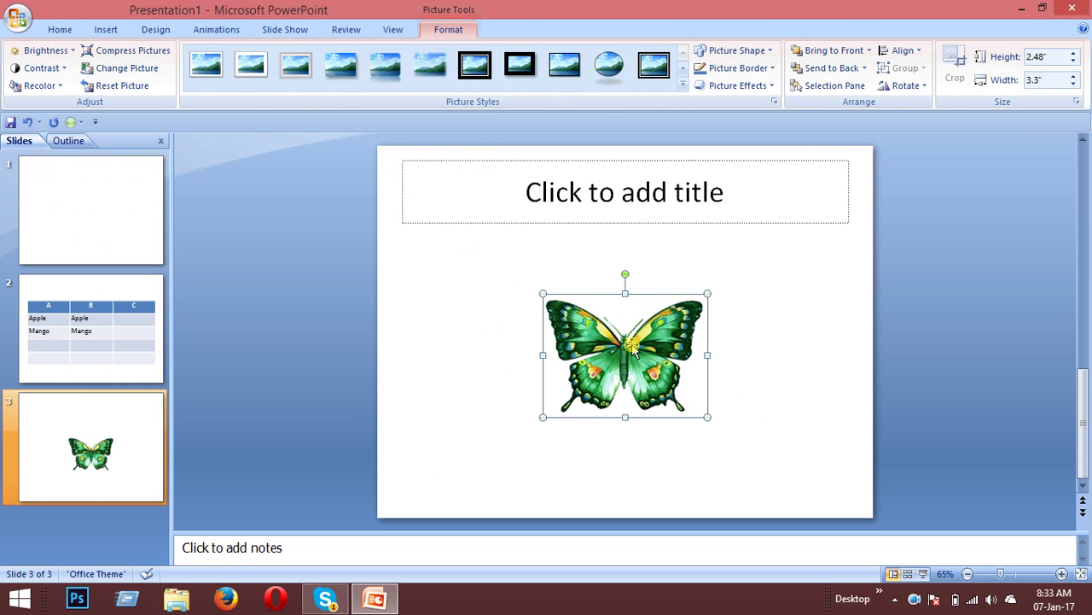
key(Delete)
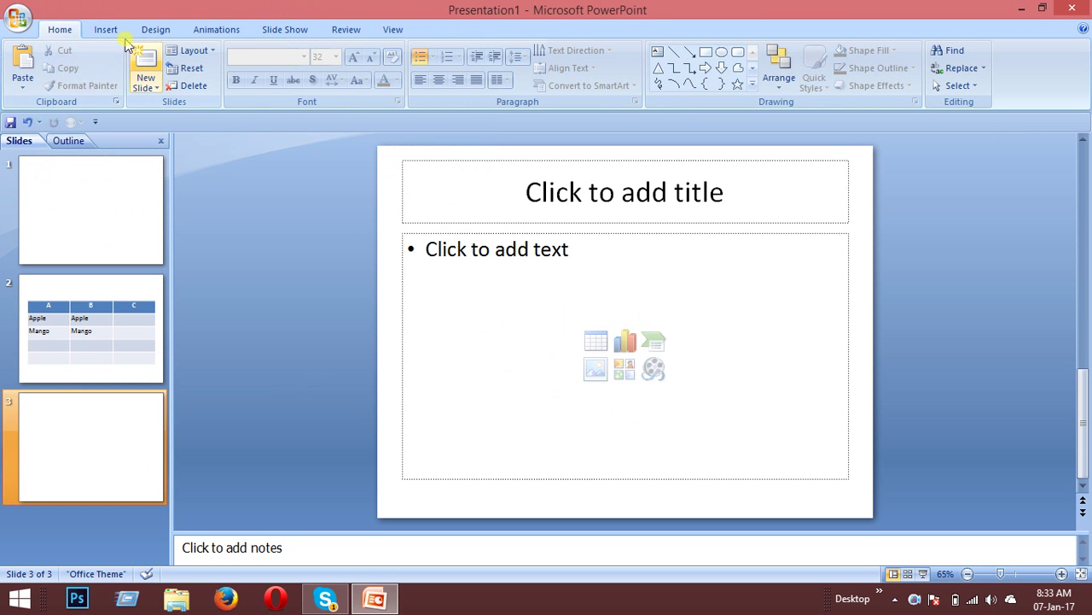
Insert the ColorfulButterflyAni picture onto slide 3 again
click(111, 29)
click(65, 62)
click(194, 243)
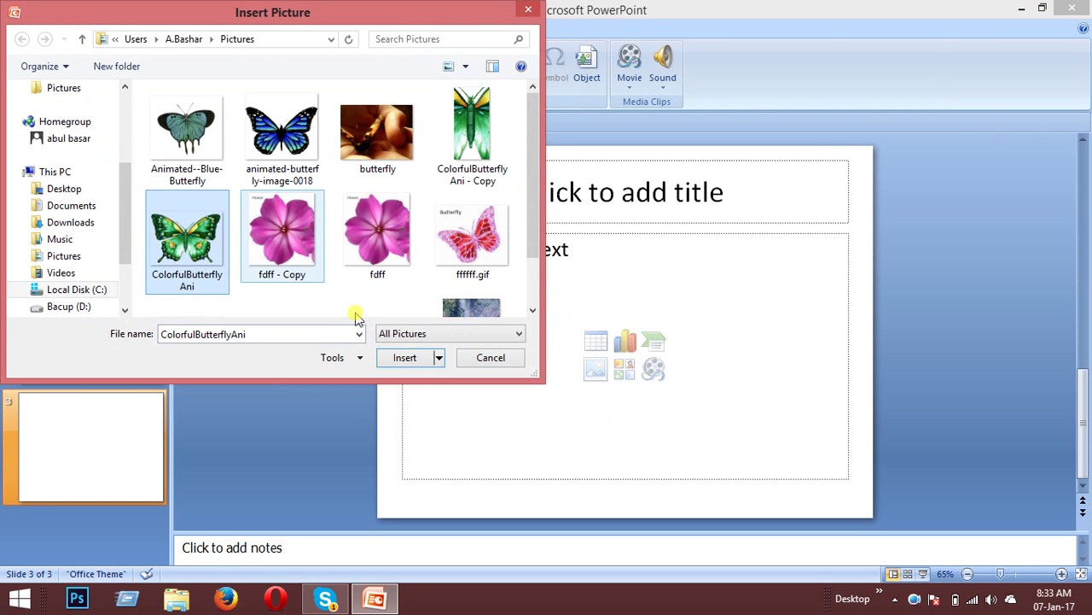
click(408, 357)
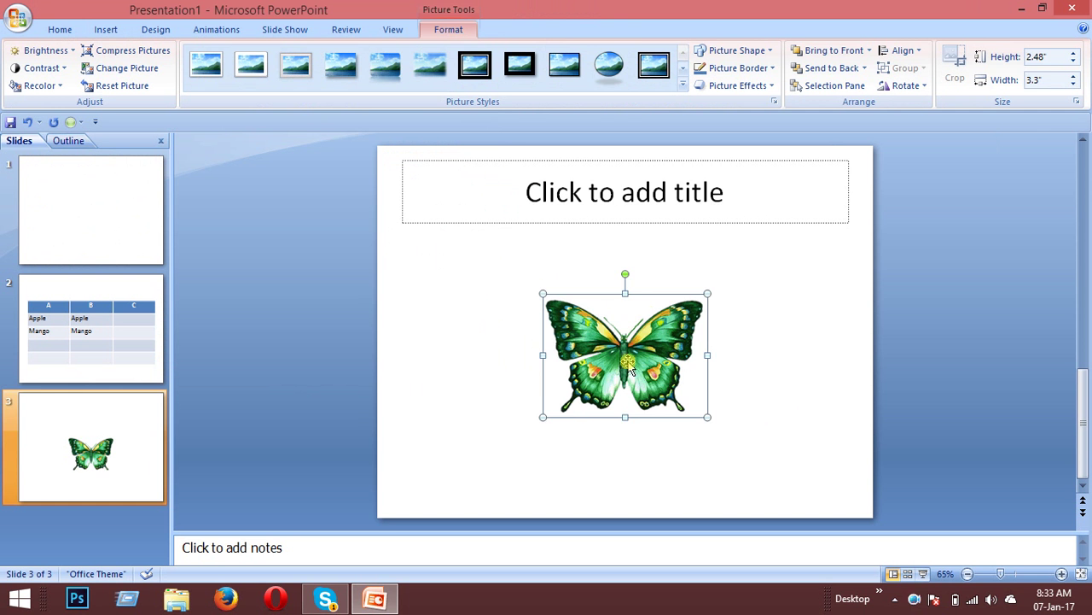
Enlarge the butterfly picture to about 4.69" by 6.25" and center it beneath the title
mouse_move(624, 360)
mouse_down()
mouse_move(491, 303)
mouse_move(565, 334)
mouse_up()
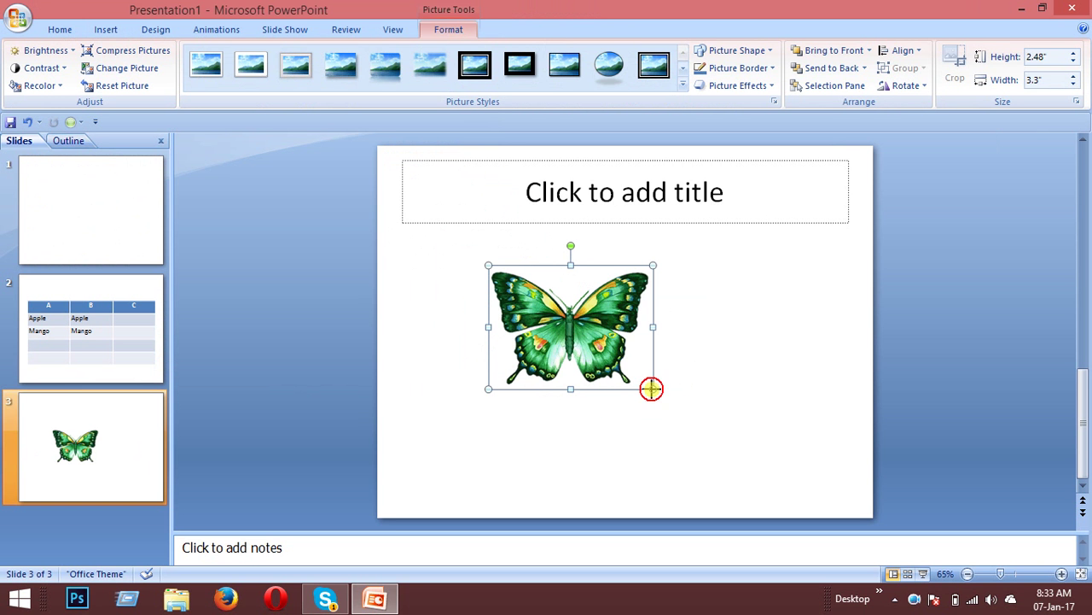
drag(651, 388, 745, 458)
drag(618, 365, 573, 336)
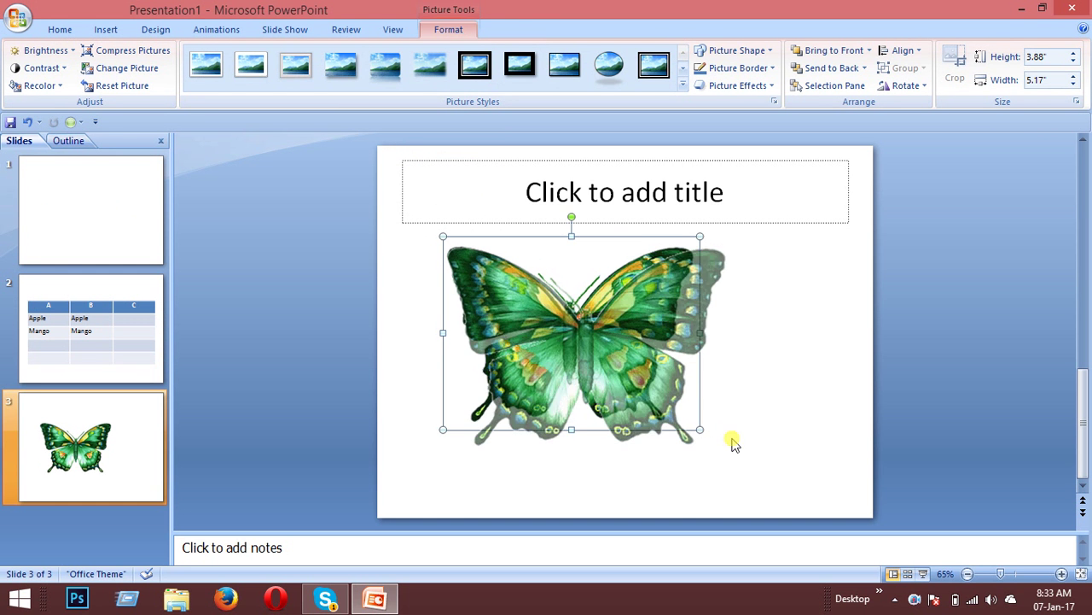
drag(701, 429, 733, 454)
drag(597, 345, 622, 352)
drag(759, 461, 779, 478)
mouse_move(639, 363)
mouse_down()
mouse_move(623, 350)
mouse_move(641, 346)
mouse_up()
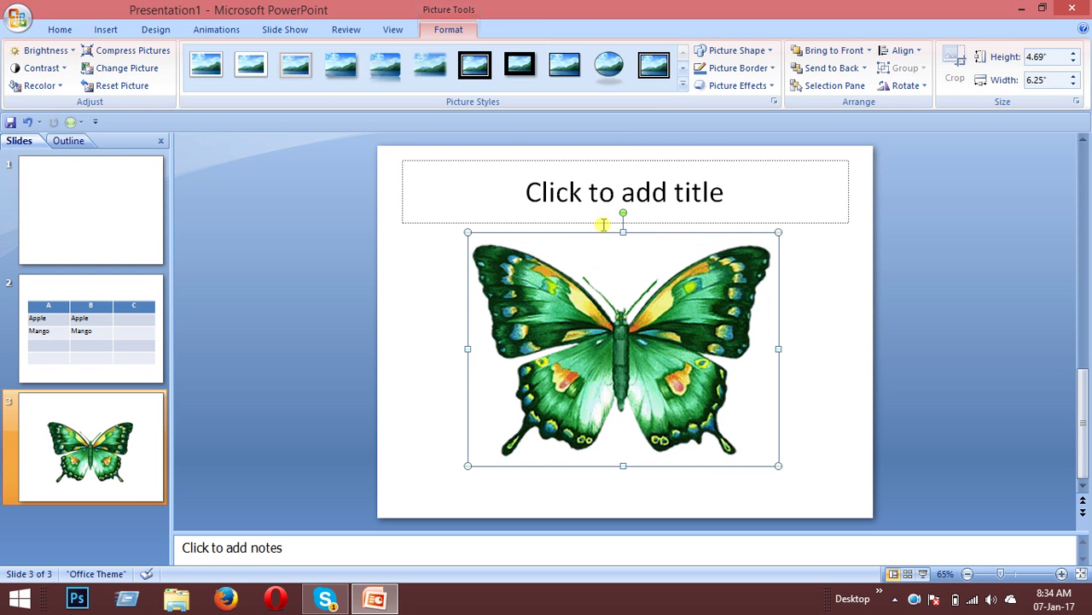
Title slide 3 'Butterfly'
click(602, 189)
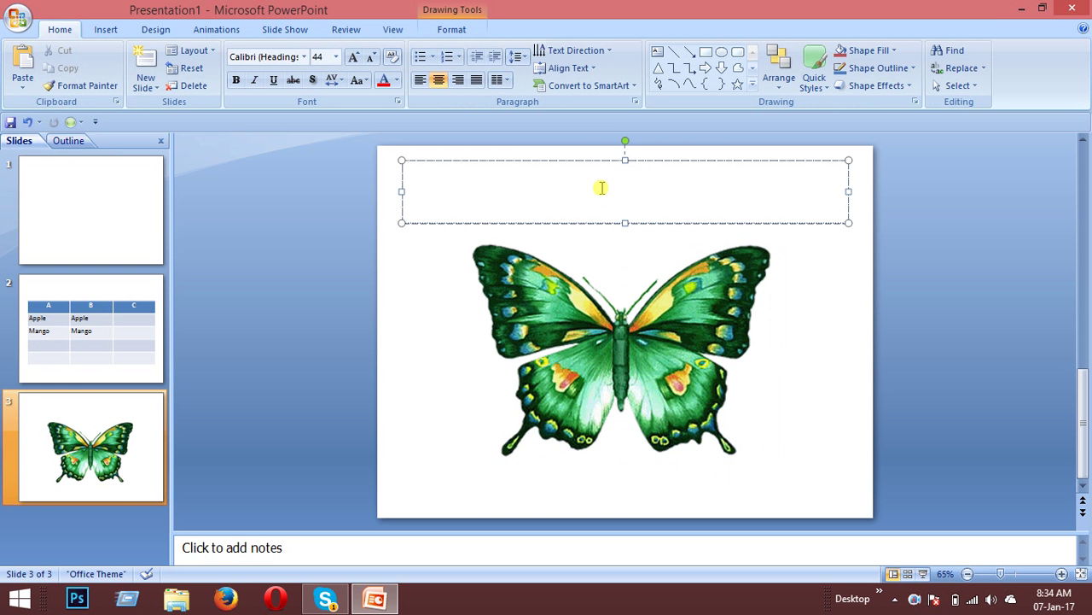
text(Butterfly)
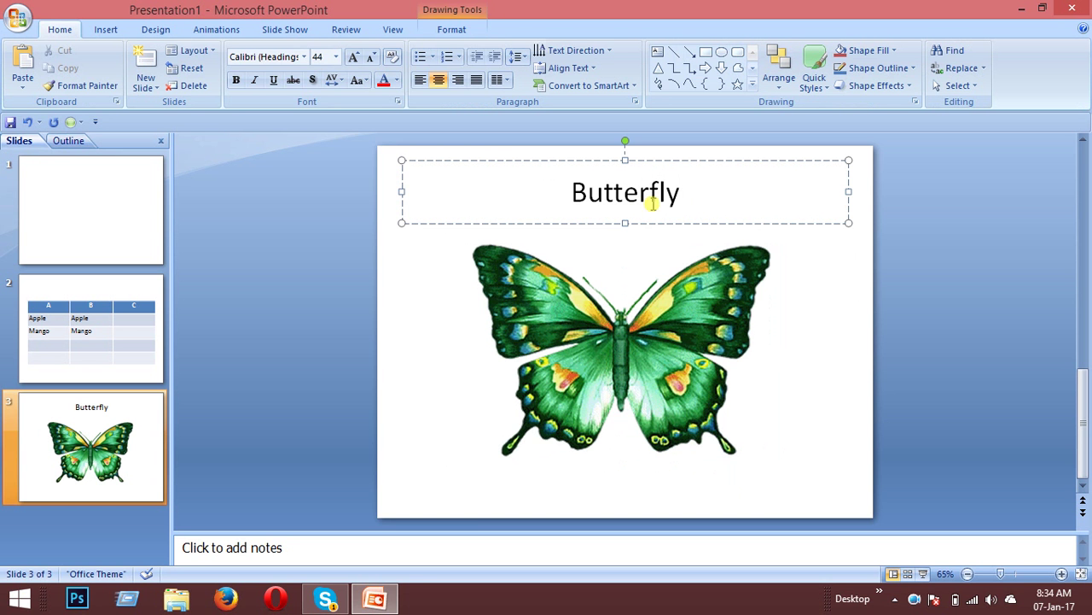
click(614, 353)
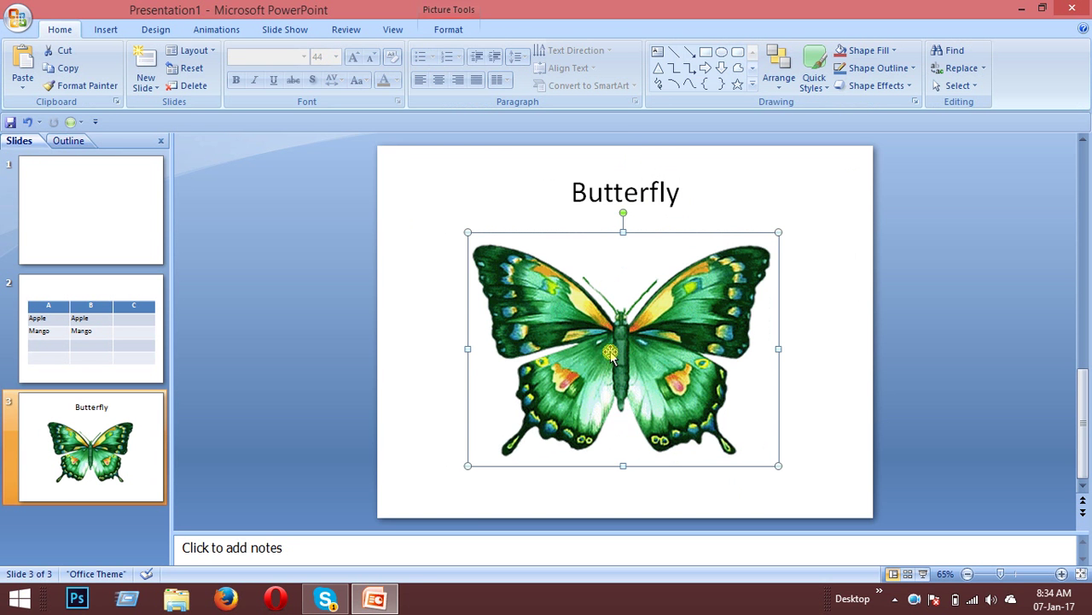
Try the Soft Edge Rectangle and black shadowed frame picture styles on the butterfly
click(106, 29)
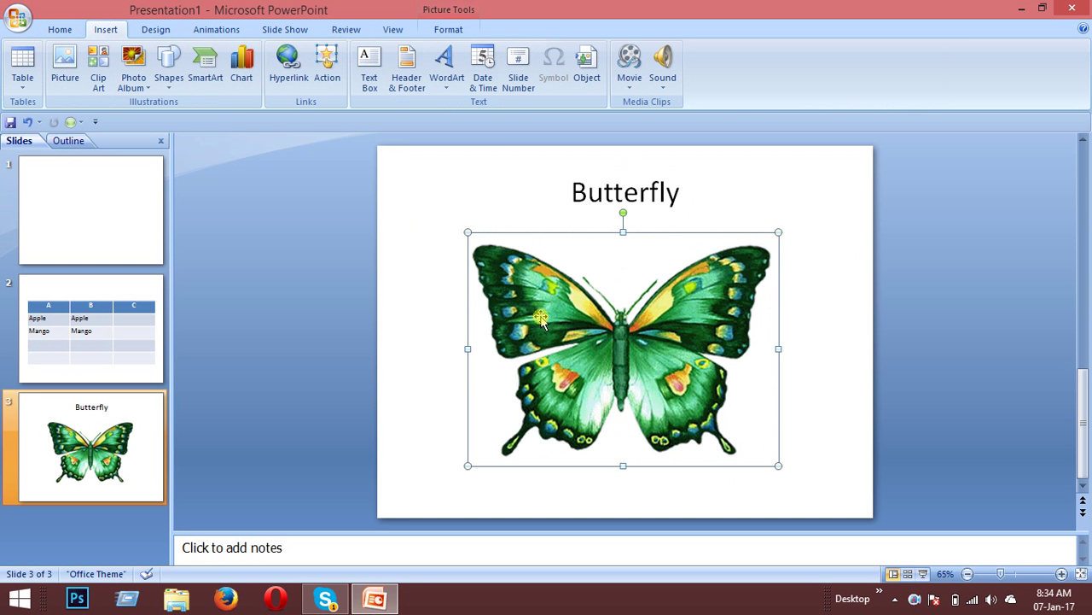
double_click(589, 341)
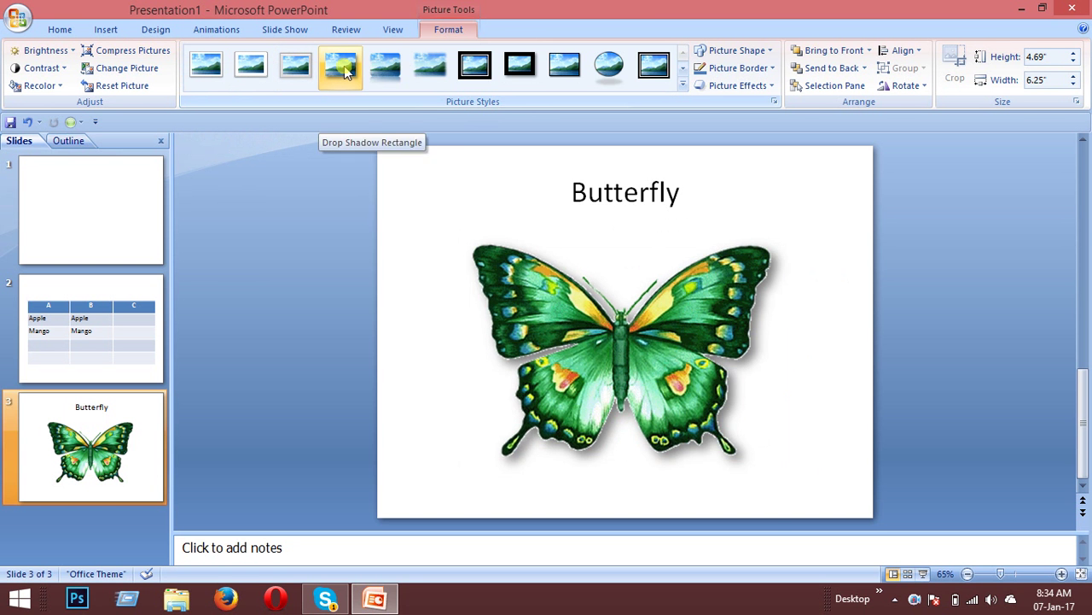
click(425, 70)
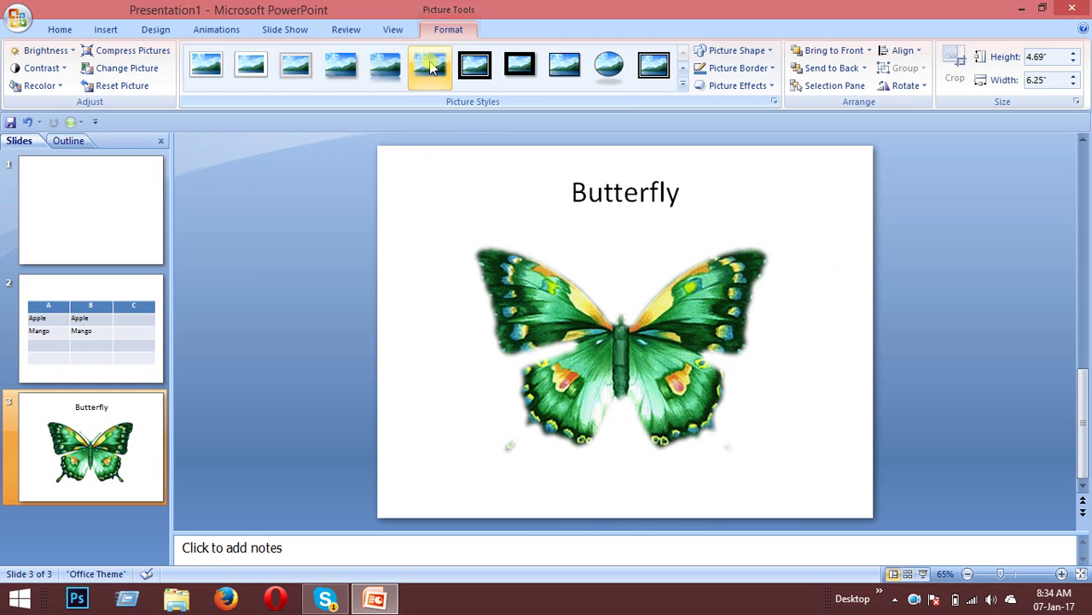
click(521, 68)
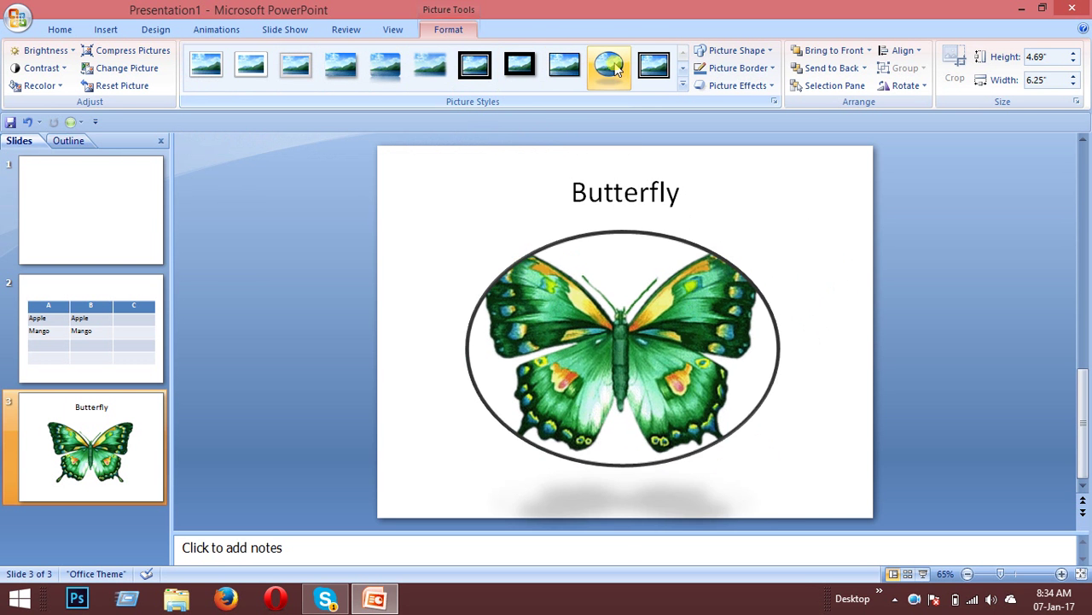
Try a tilted shadowed style, then settle on a flat simple frame style
click(683, 86)
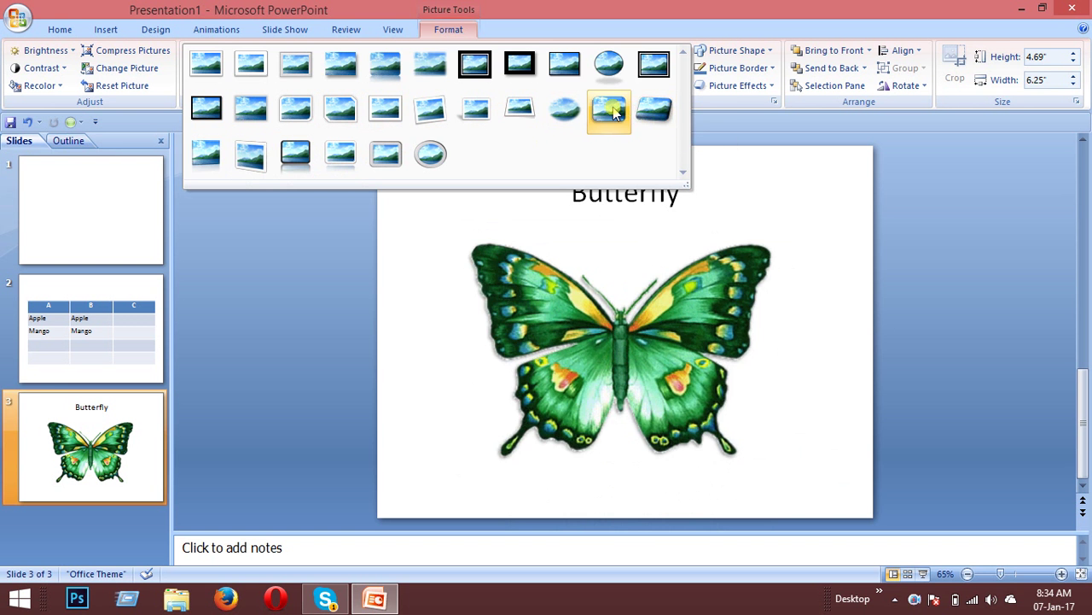
click(668, 107)
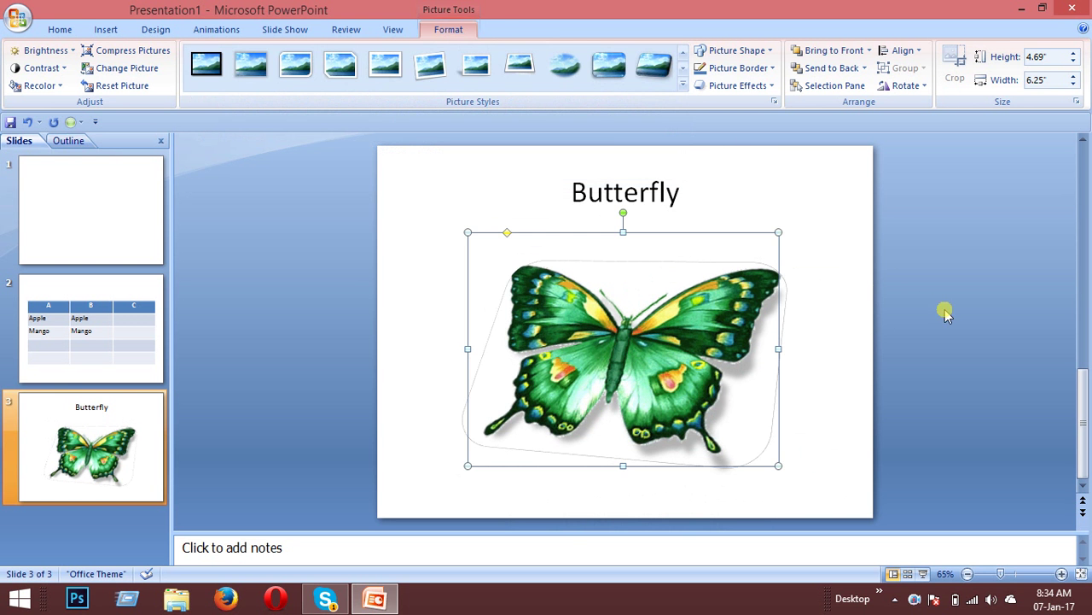
click(864, 300)
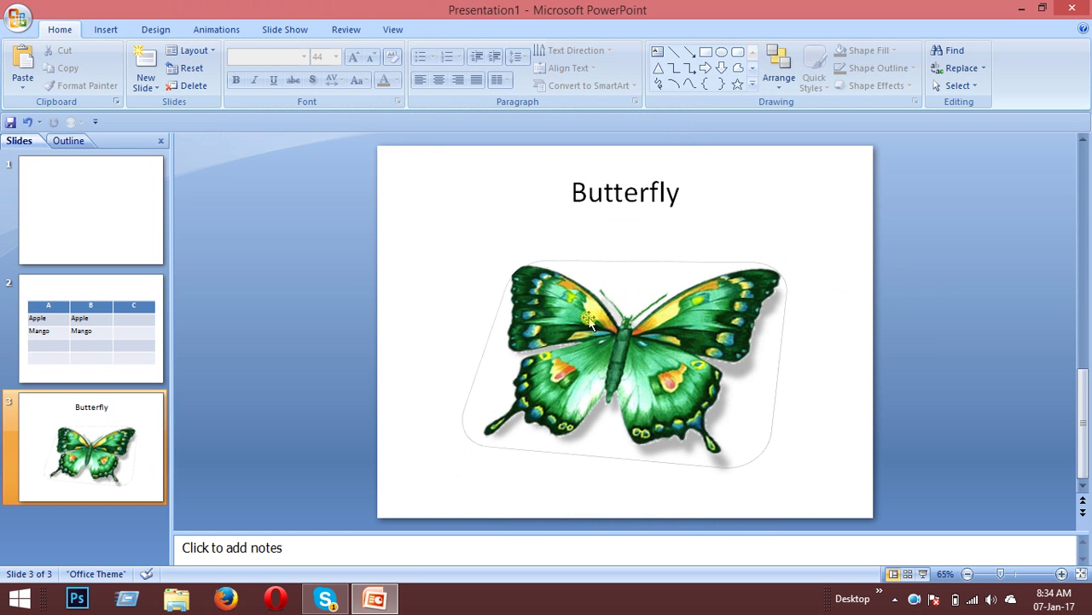
double_click(635, 355)
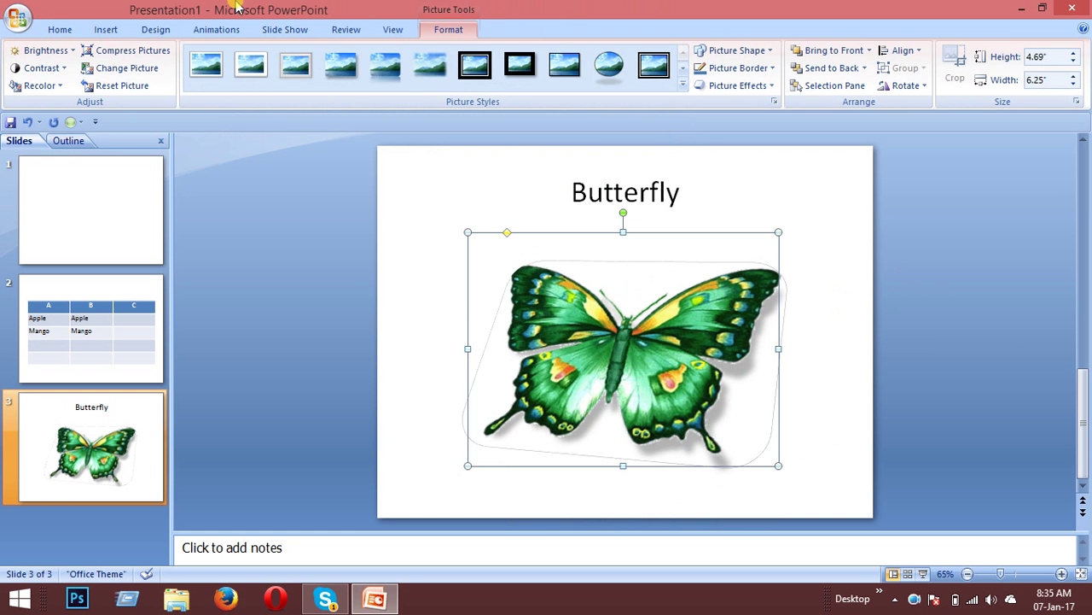
click(256, 73)
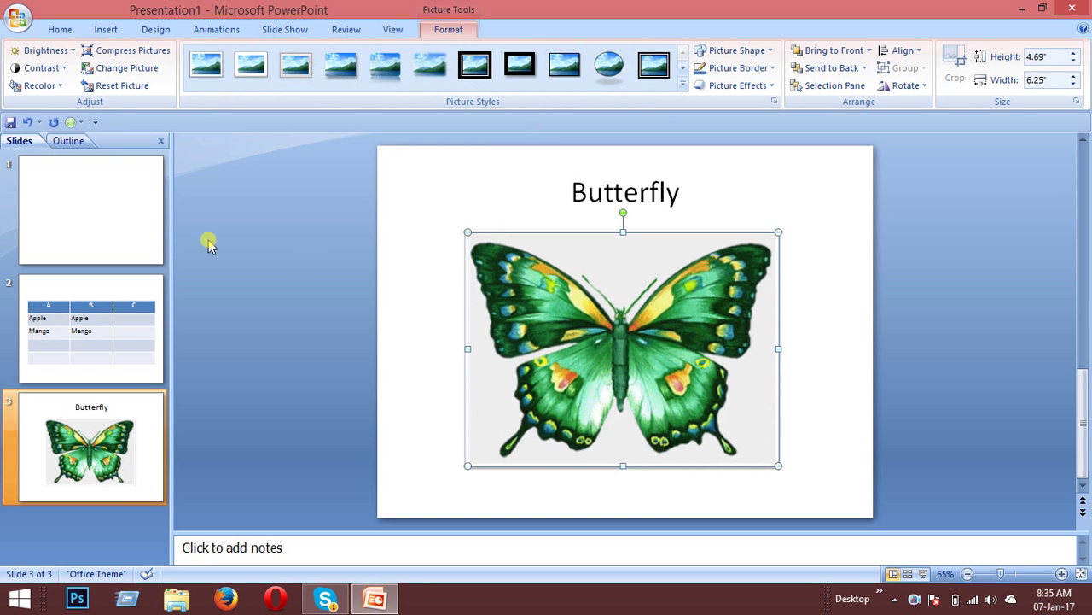
Recolor the butterfly picture with the Accent color 3 Dark variation
click(56, 87)
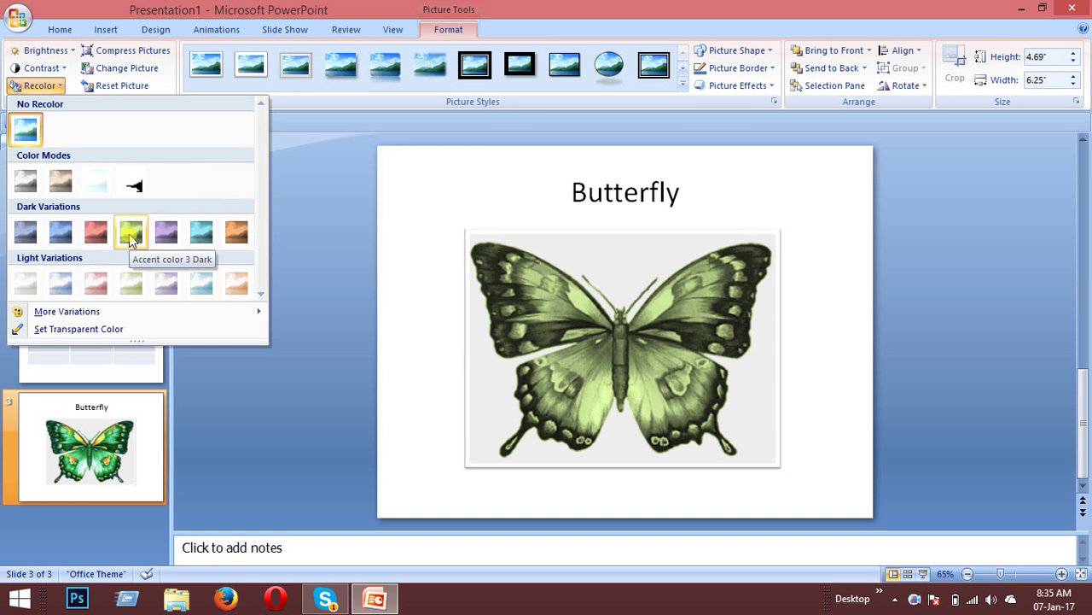
click(131, 239)
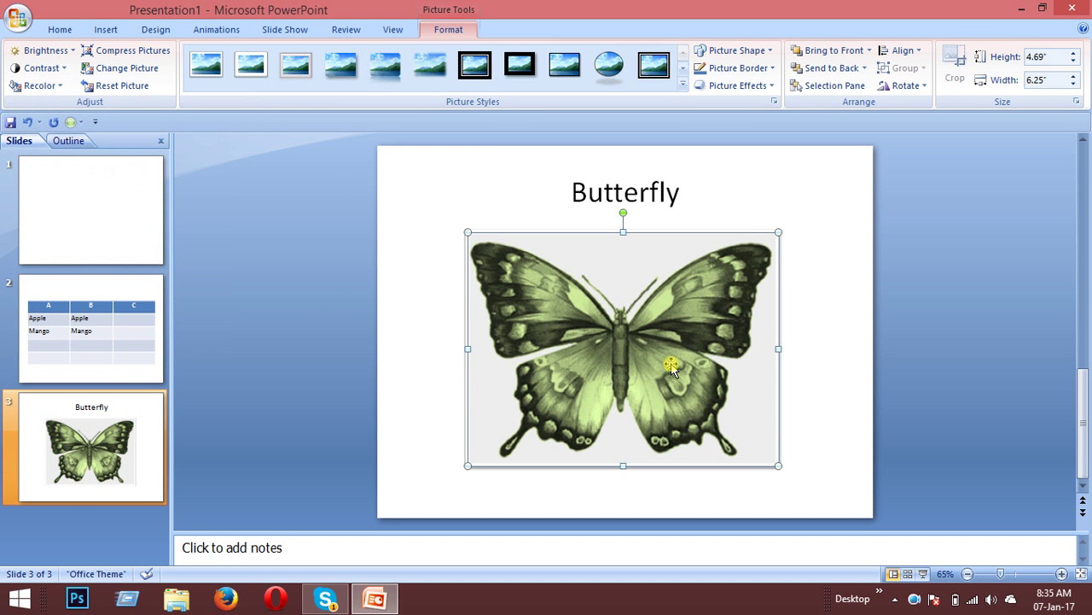
click(53, 68)
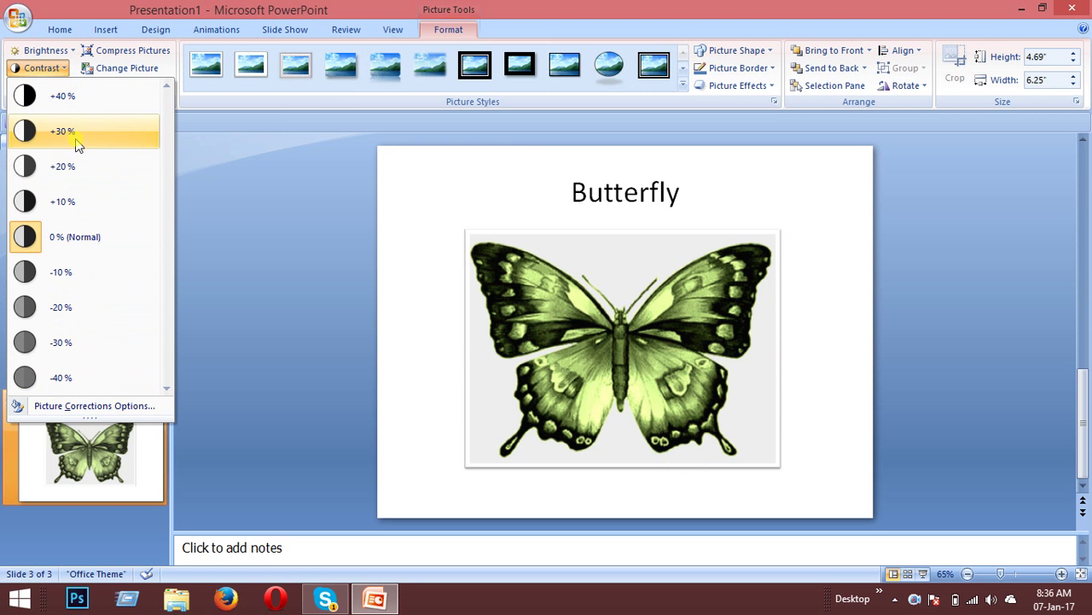
click(63, 52)
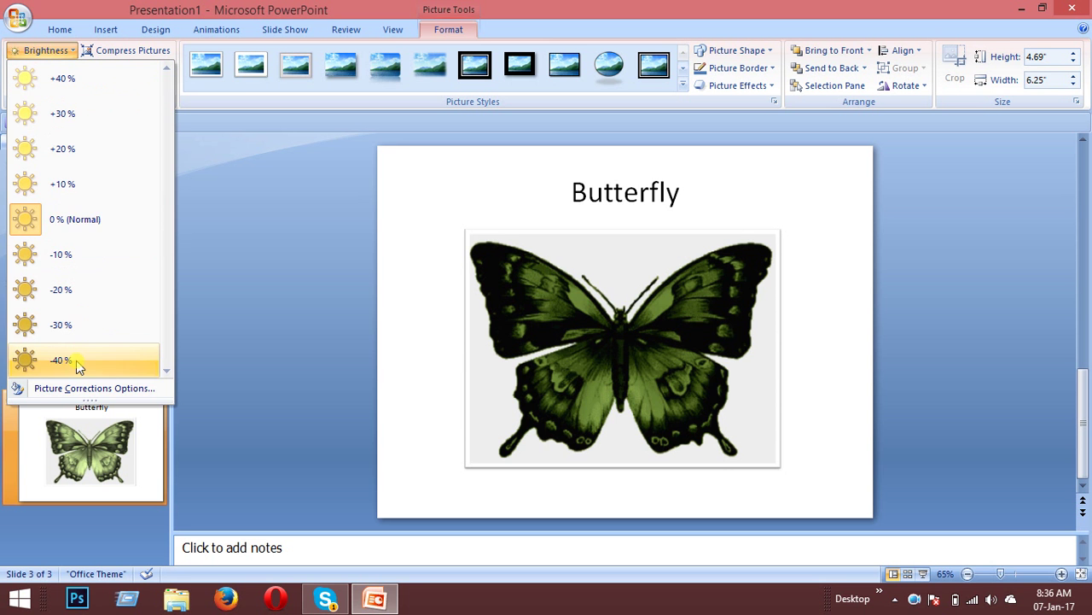
click(79, 219)
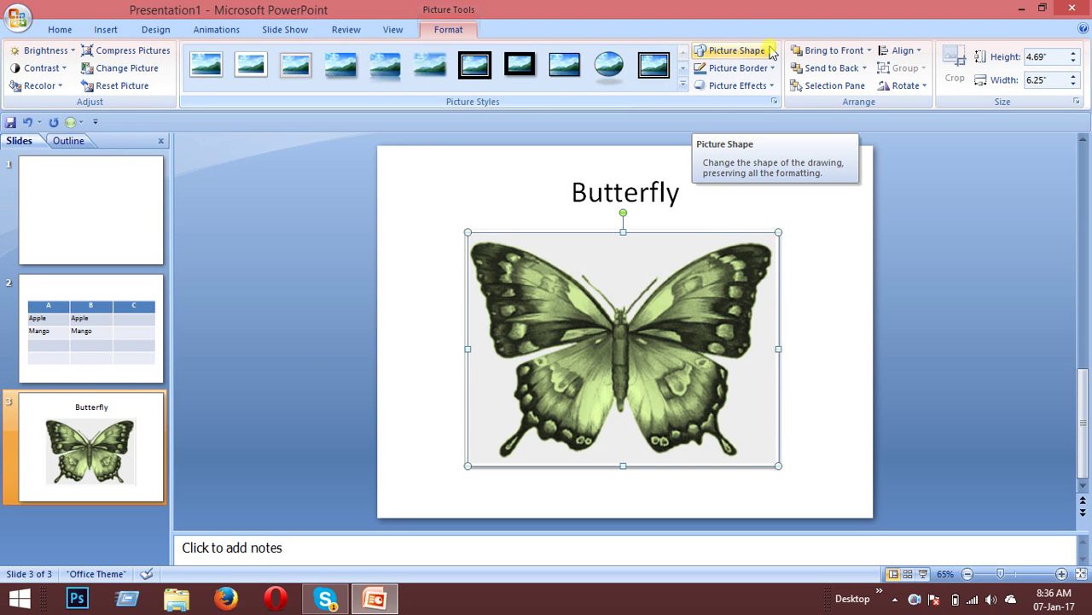
Crop the butterfly to sun, moon, rounded rectangle and diamond shapes in turn
click(771, 53)
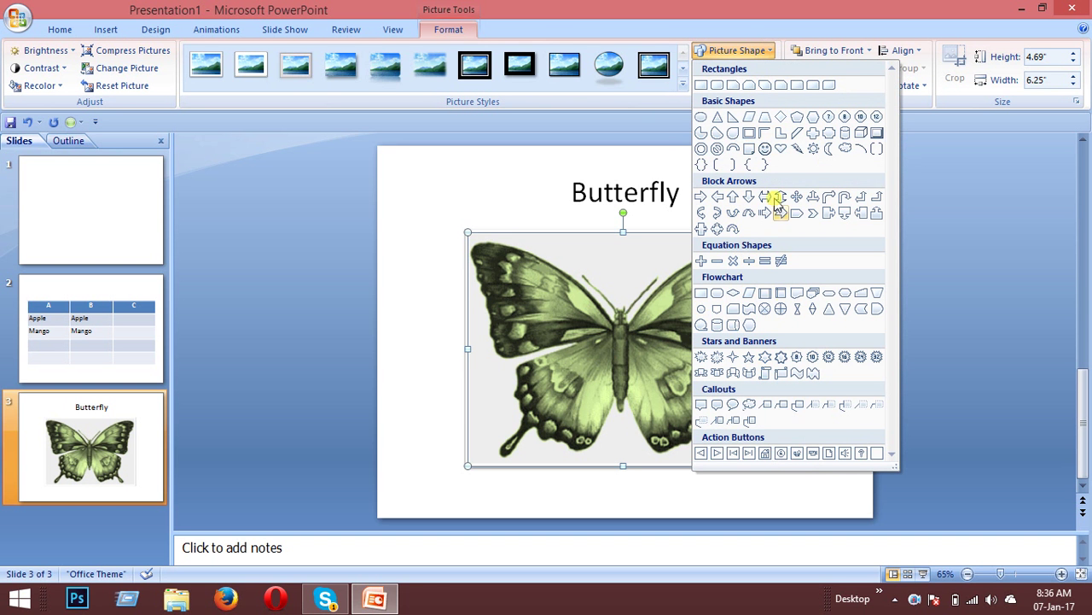
click(813, 151)
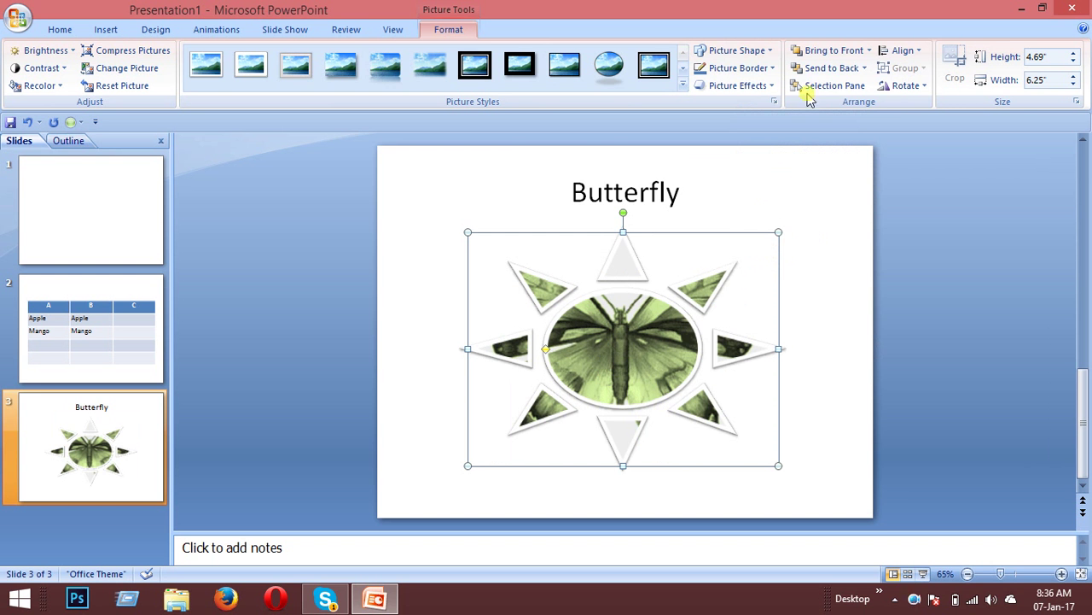
click(736, 50)
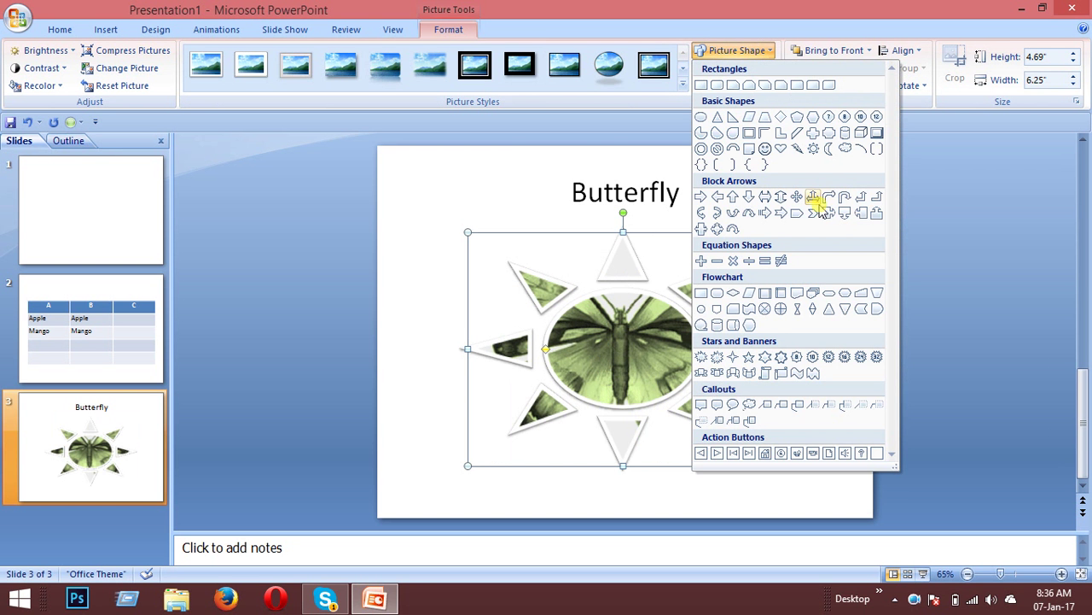
click(827, 153)
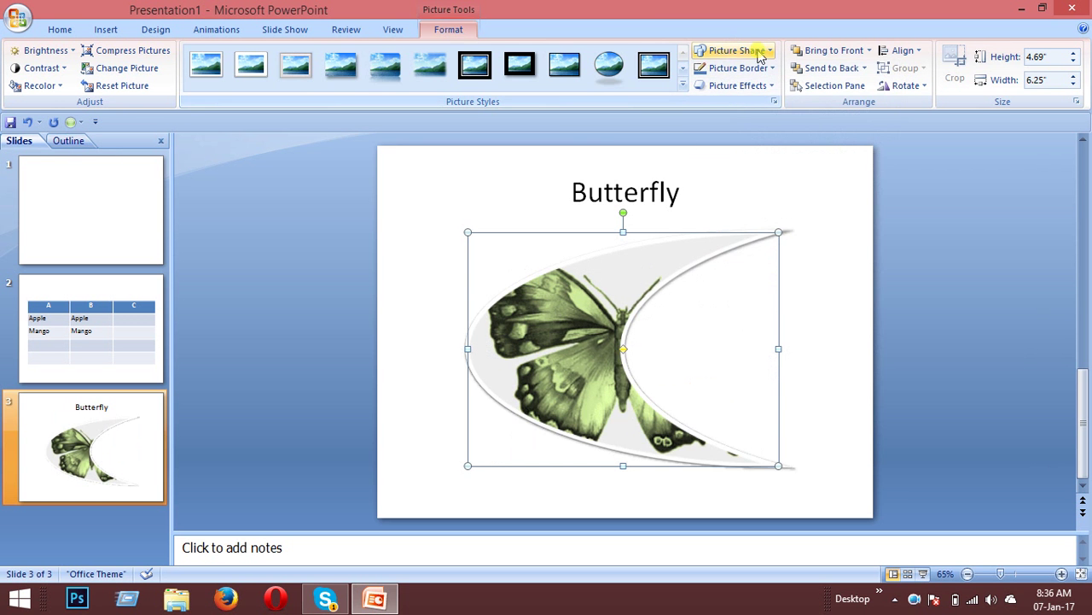
click(736, 51)
click(717, 86)
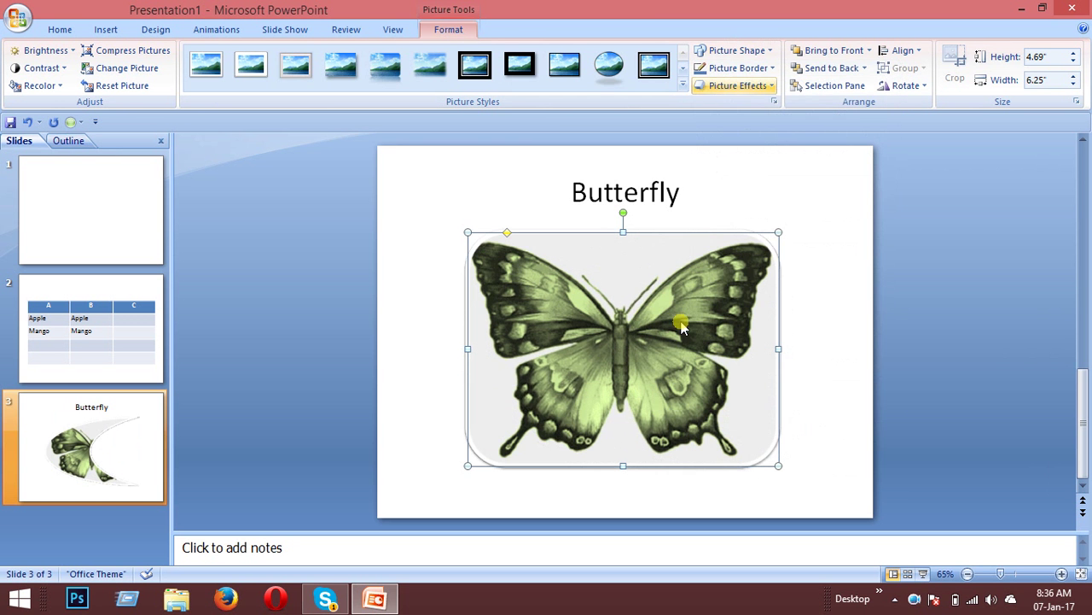
click(751, 51)
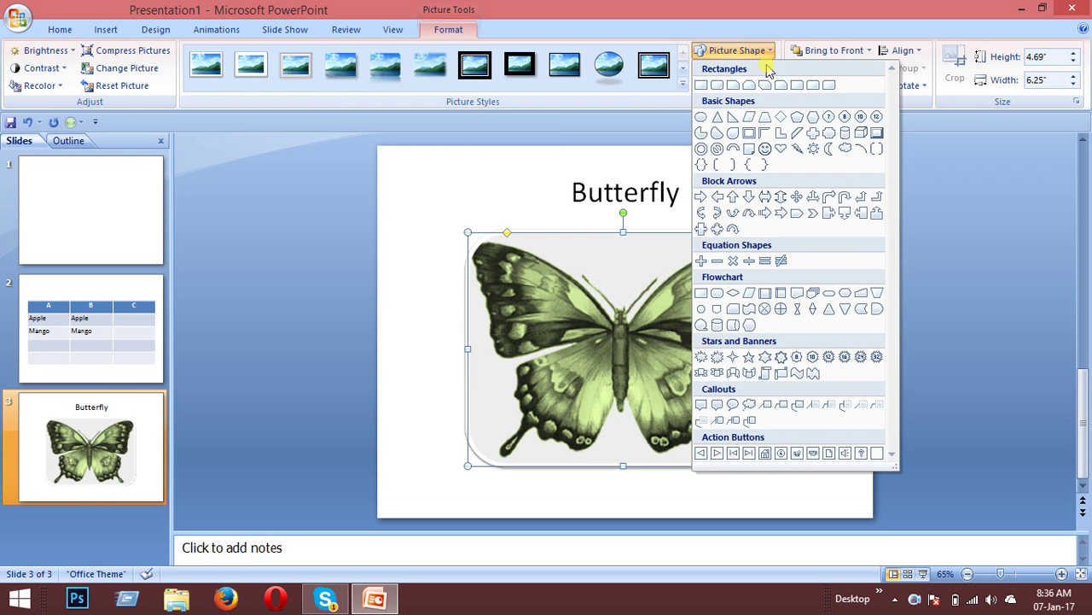
click(781, 117)
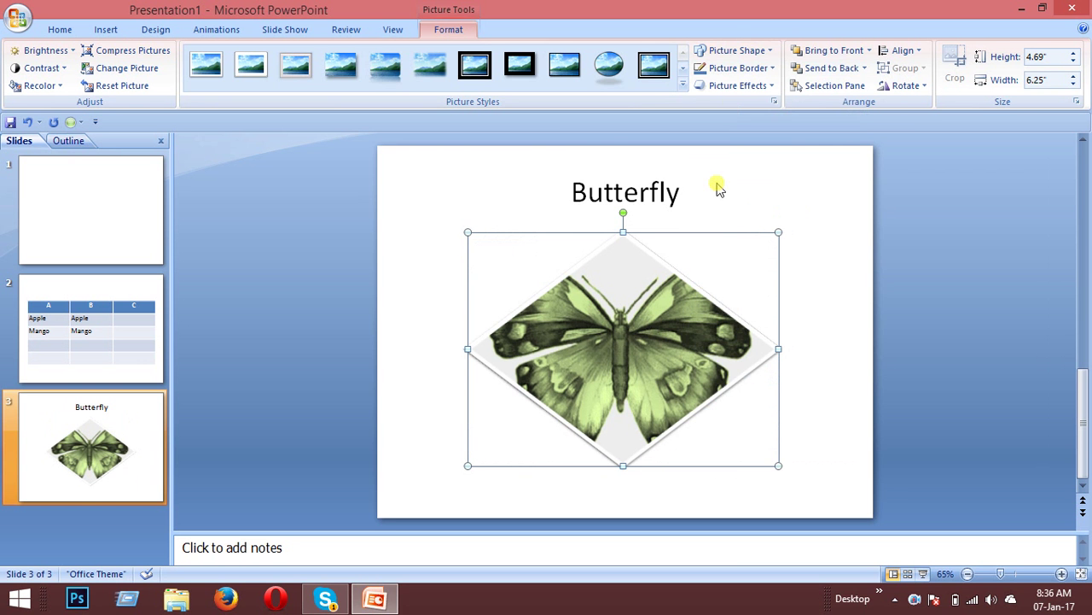
Try plus, minus, multiply and division shapes, ending with the explosion star
click(754, 53)
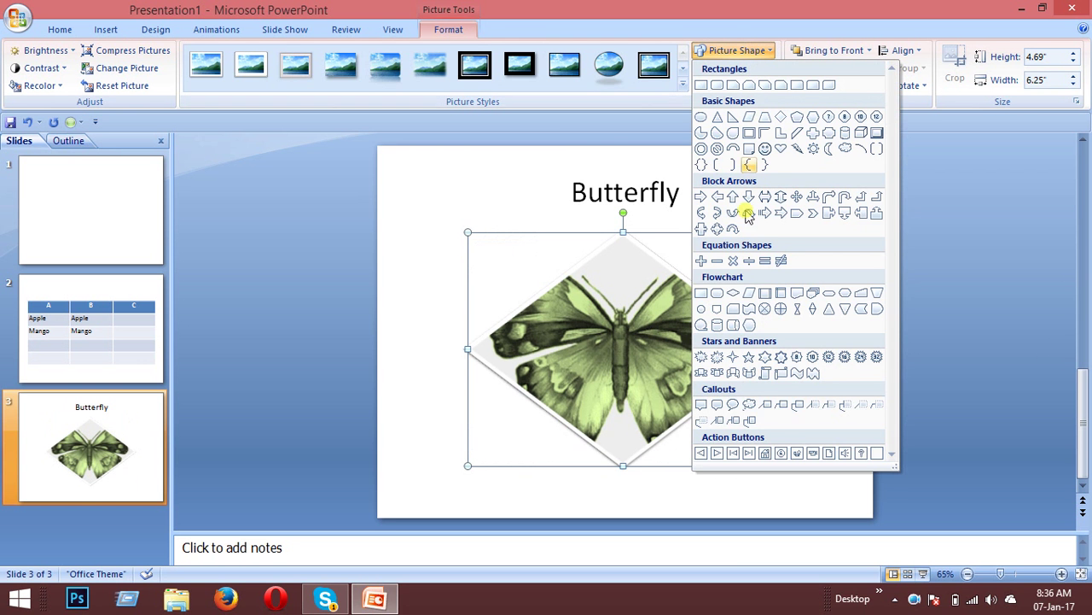
click(701, 261)
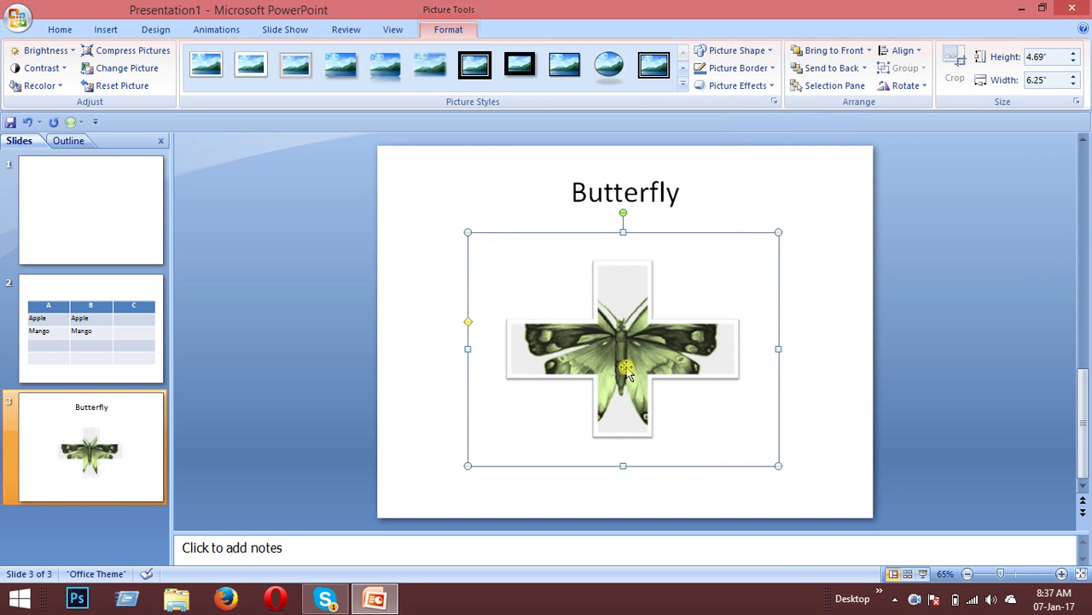
click(767, 53)
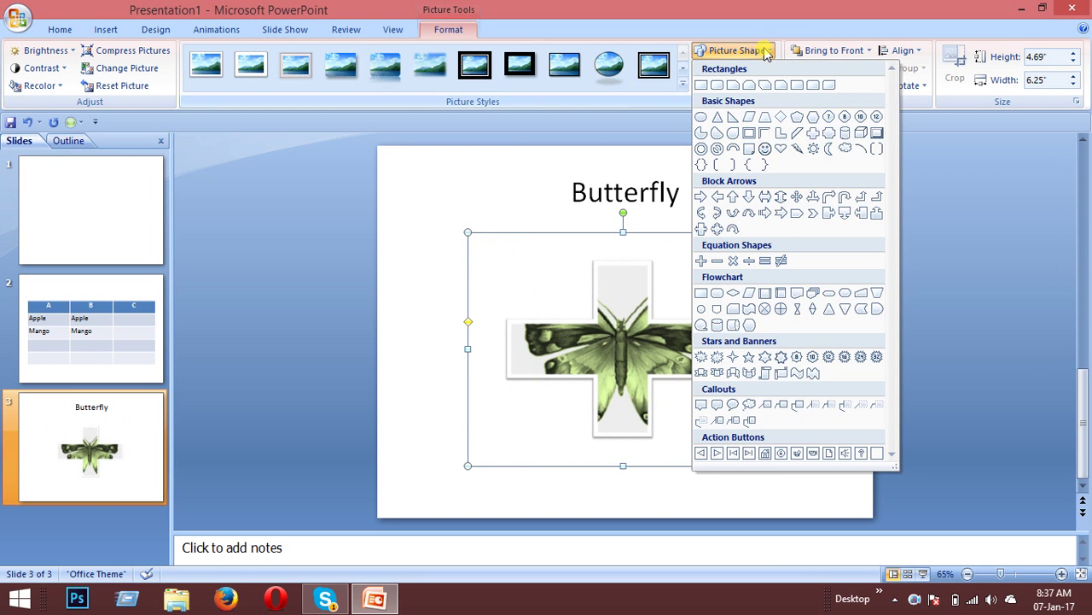
click(717, 261)
click(713, 50)
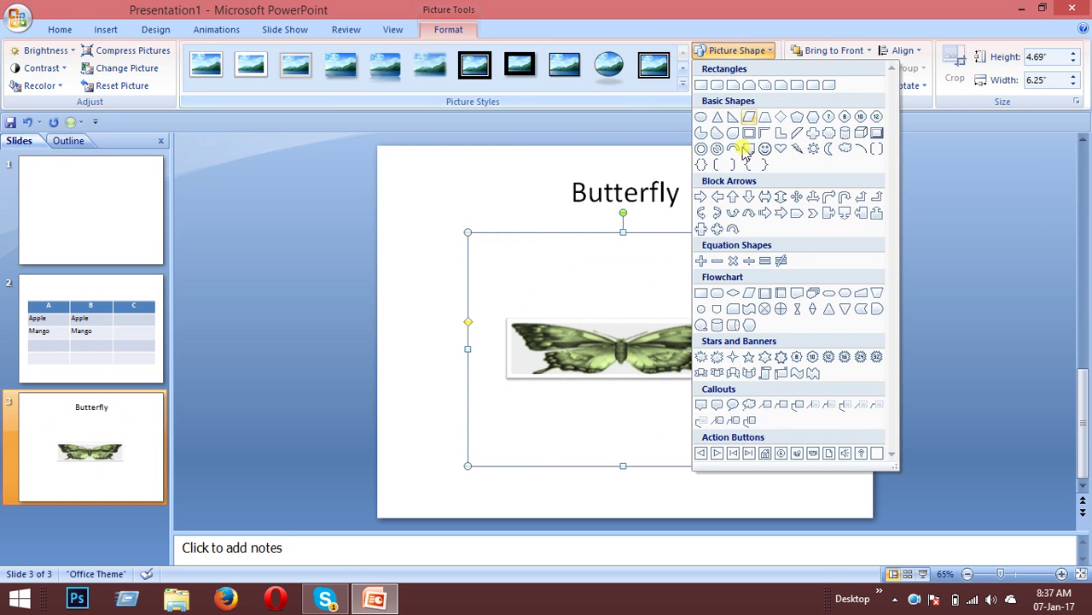
click(733, 261)
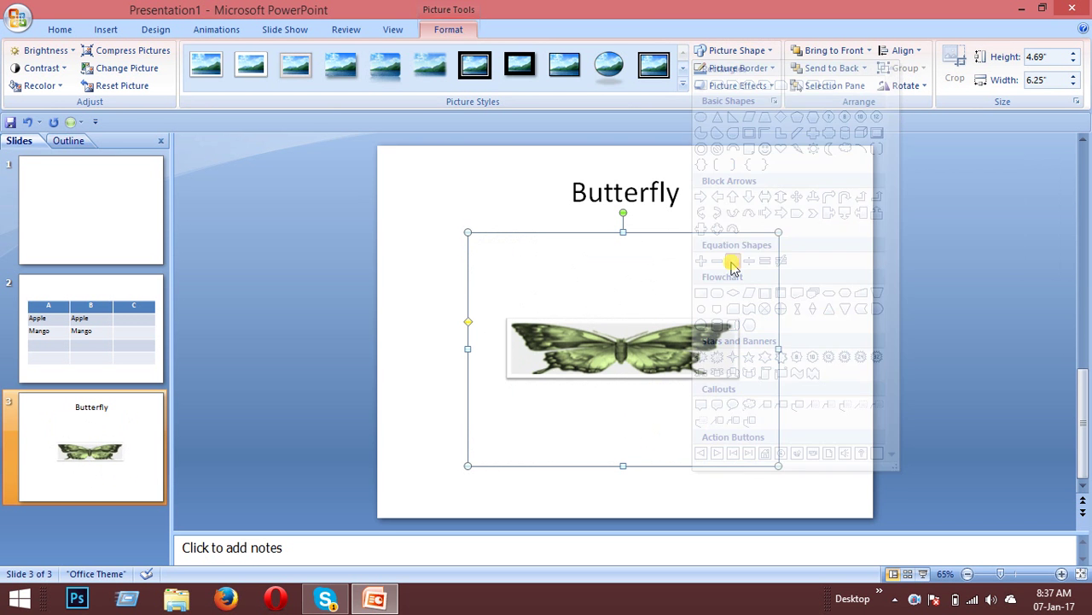
click(770, 53)
click(749, 260)
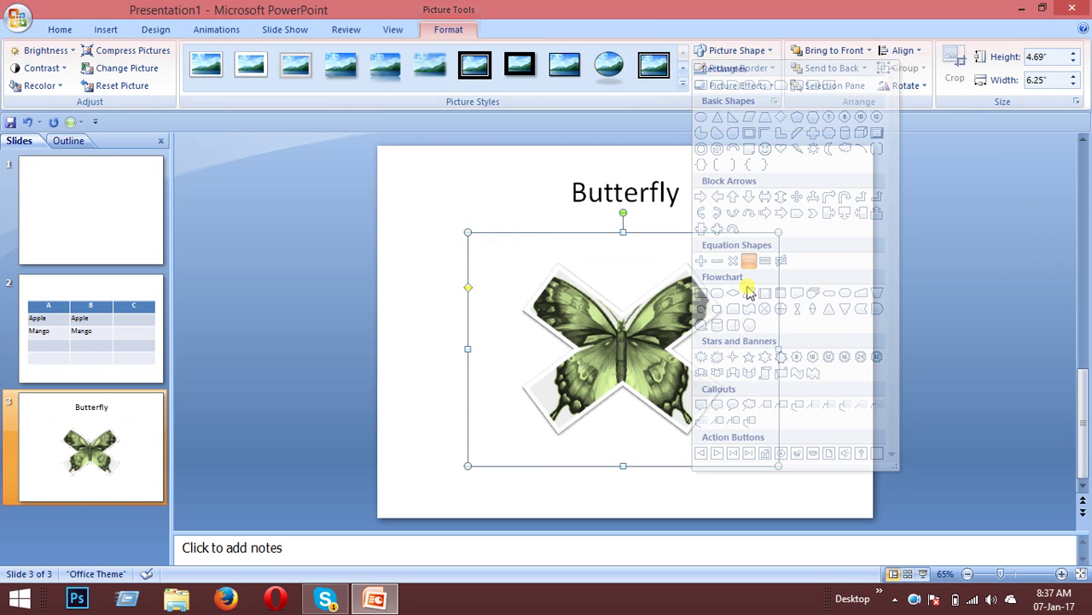
click(768, 51)
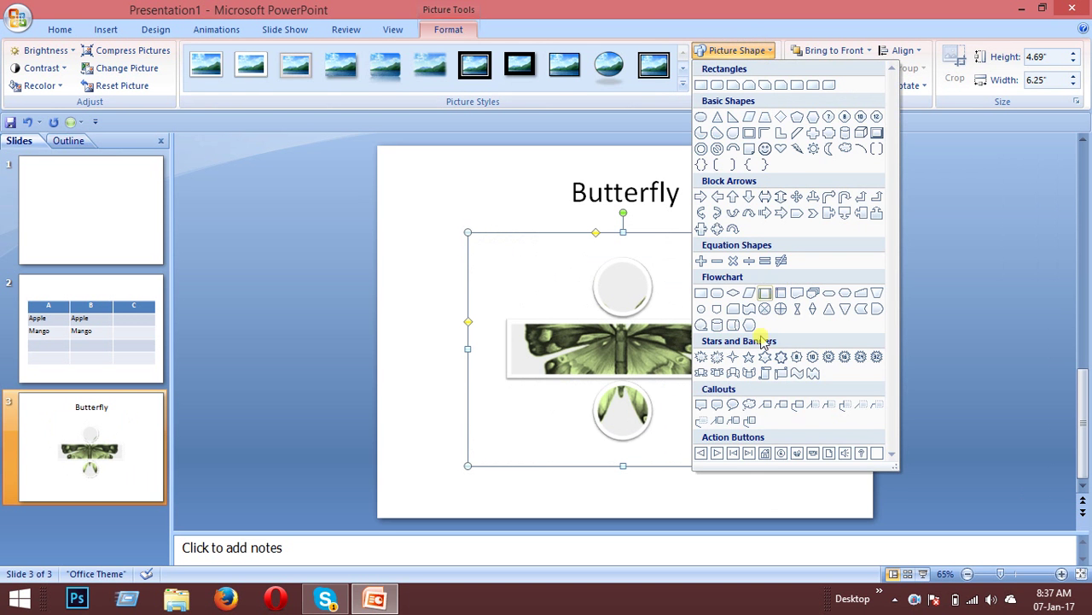
click(717, 359)
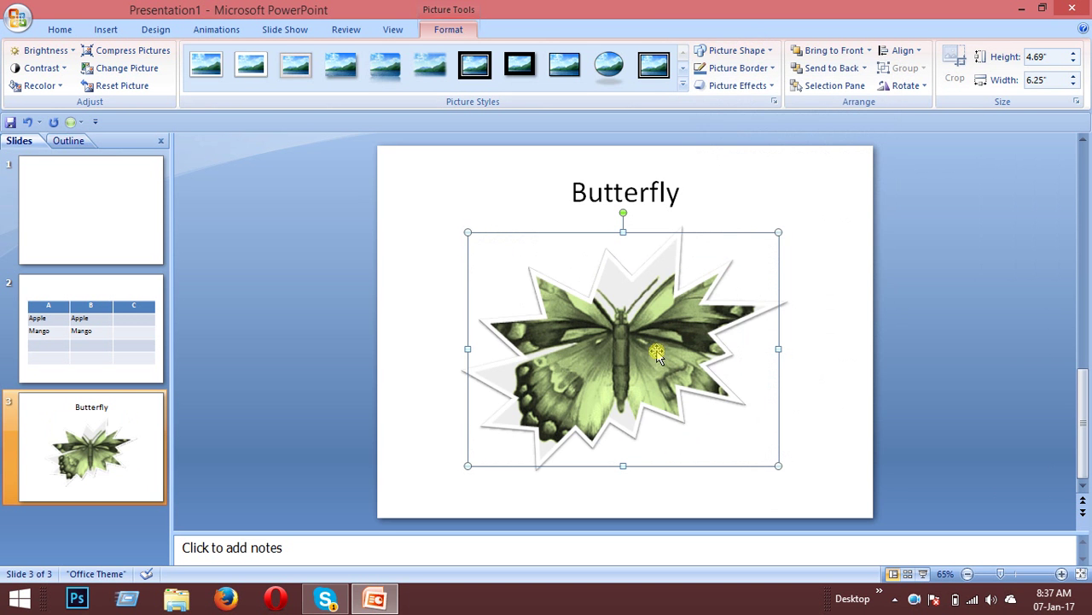
Crop the butterfly picture to an Up Arrow block shape, then switch it to a Down Arrow
click(751, 51)
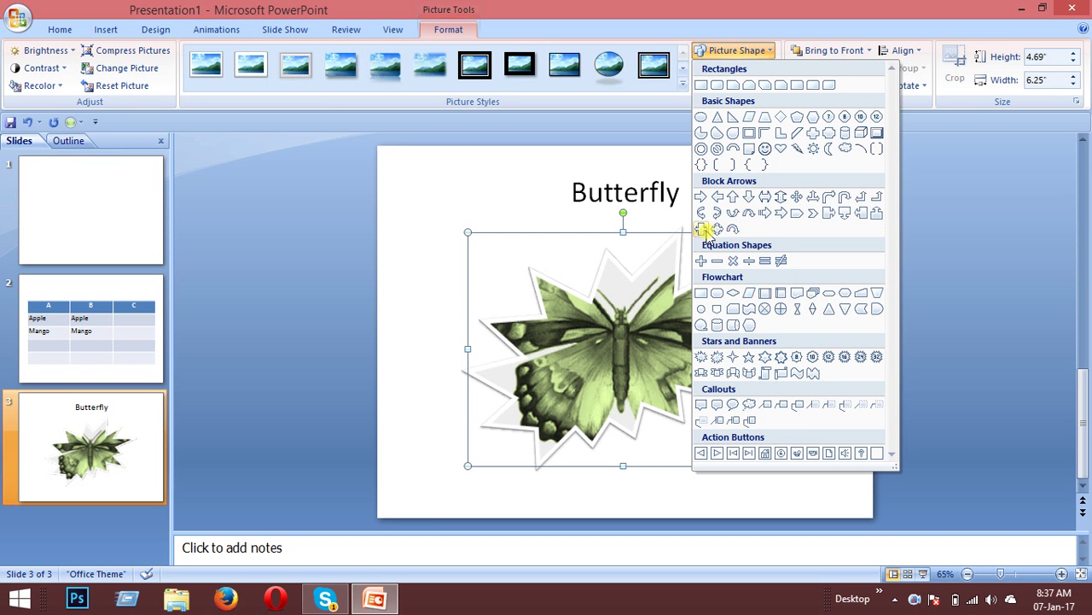
click(733, 198)
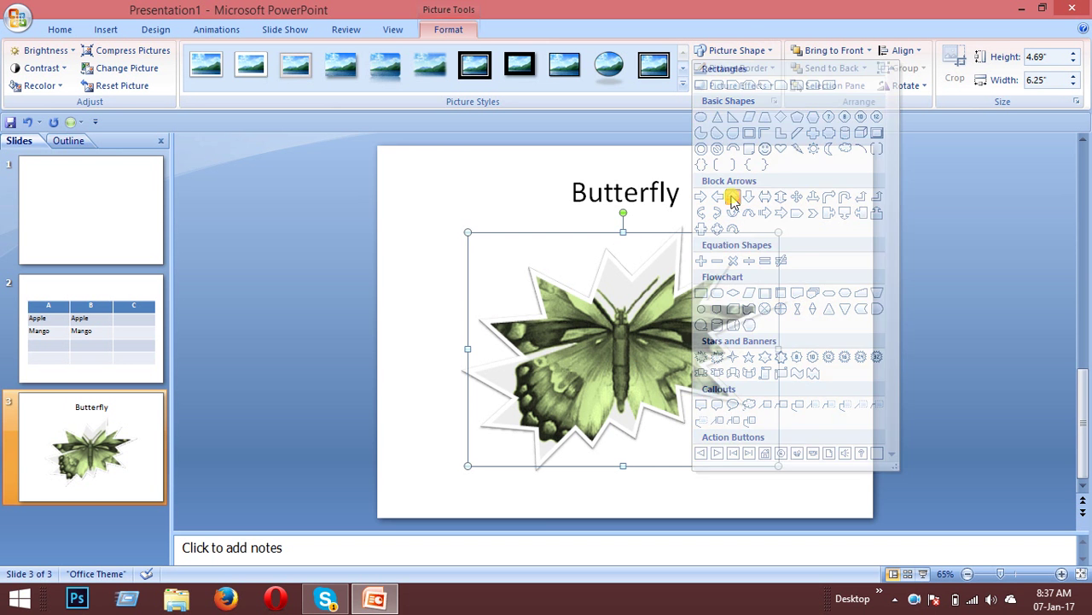
click(734, 49)
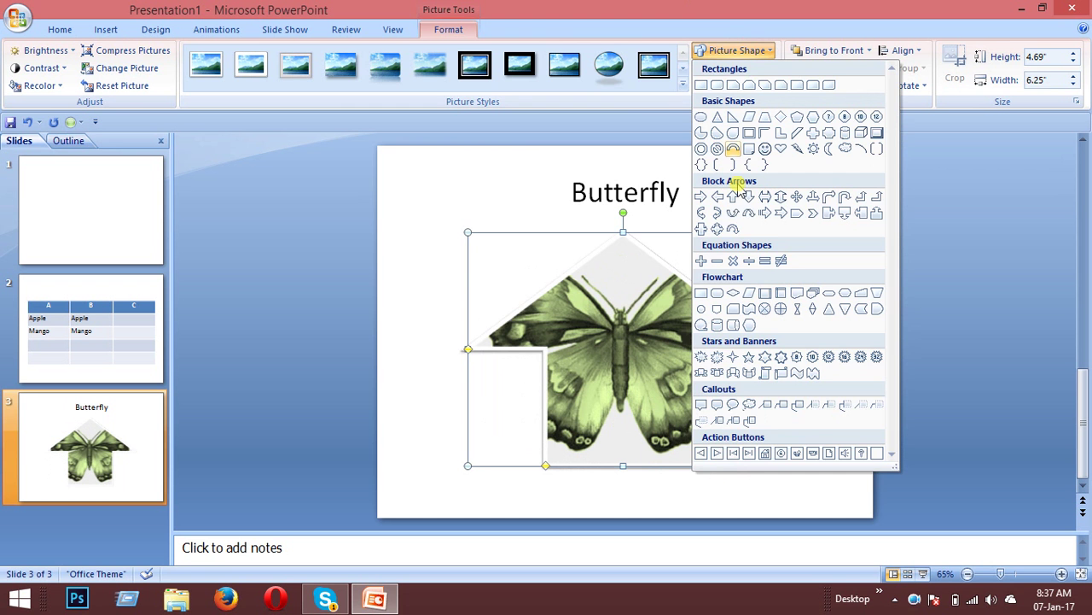
click(749, 198)
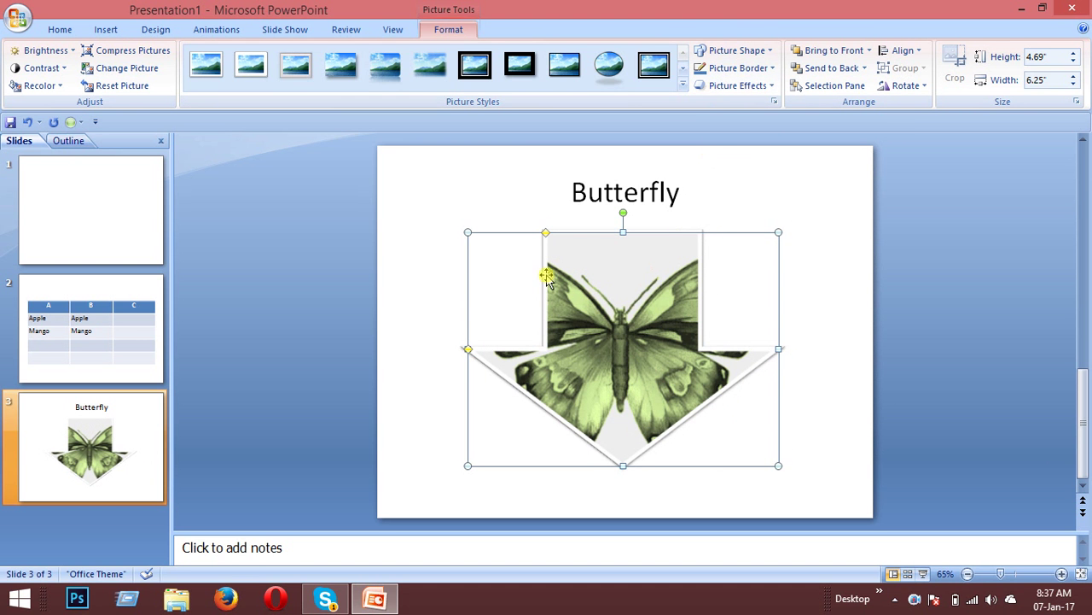
Set the butterfly picture's Recolor option to No Recolor, removing the green tint
click(773, 69)
click(771, 68)
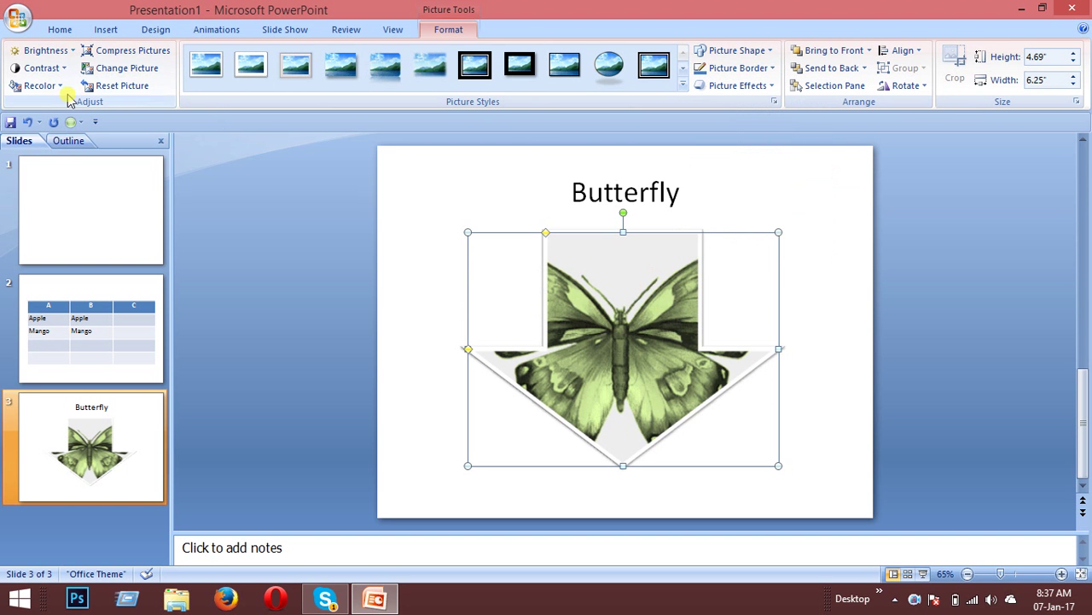
click(38, 85)
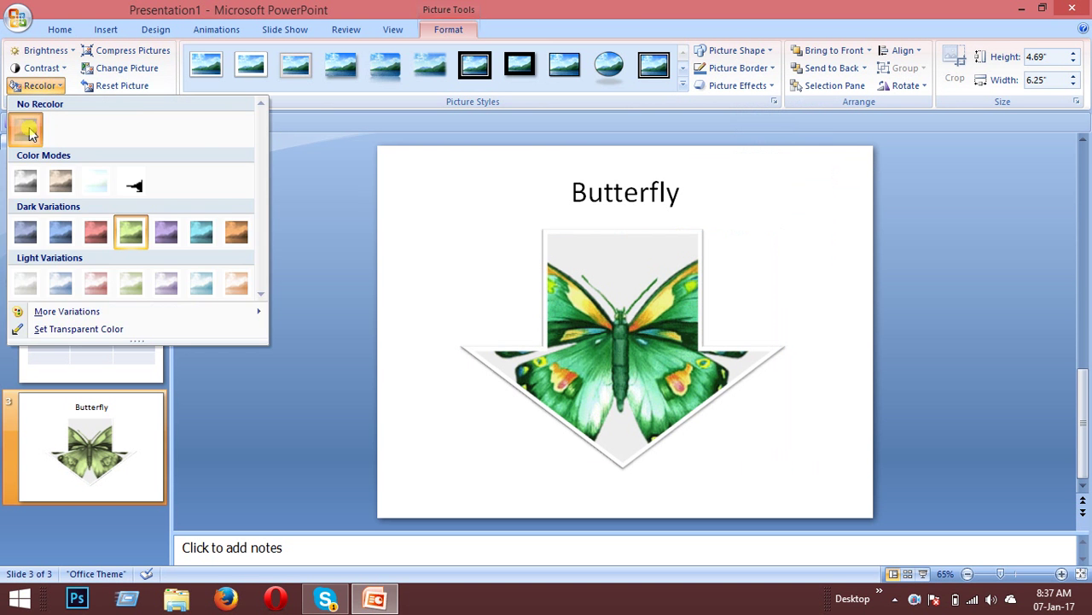
click(26, 128)
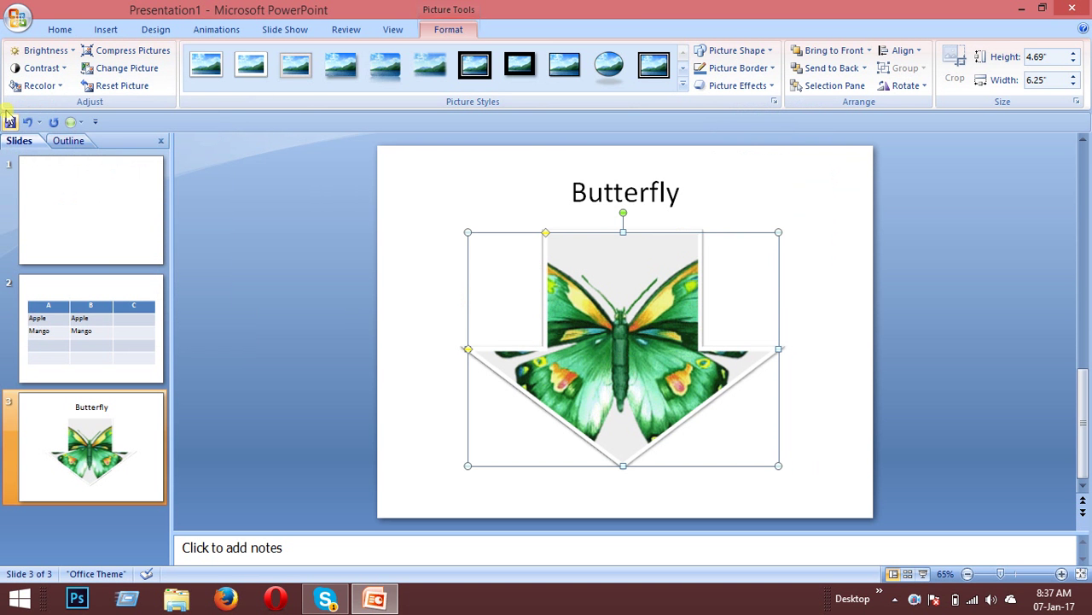
click(58, 87)
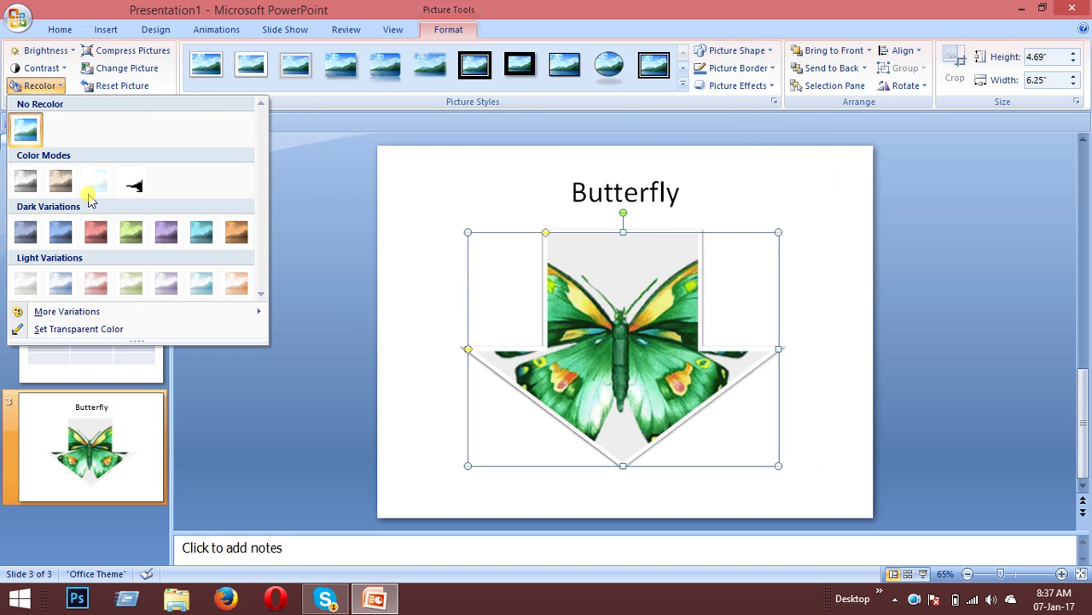
click(26, 128)
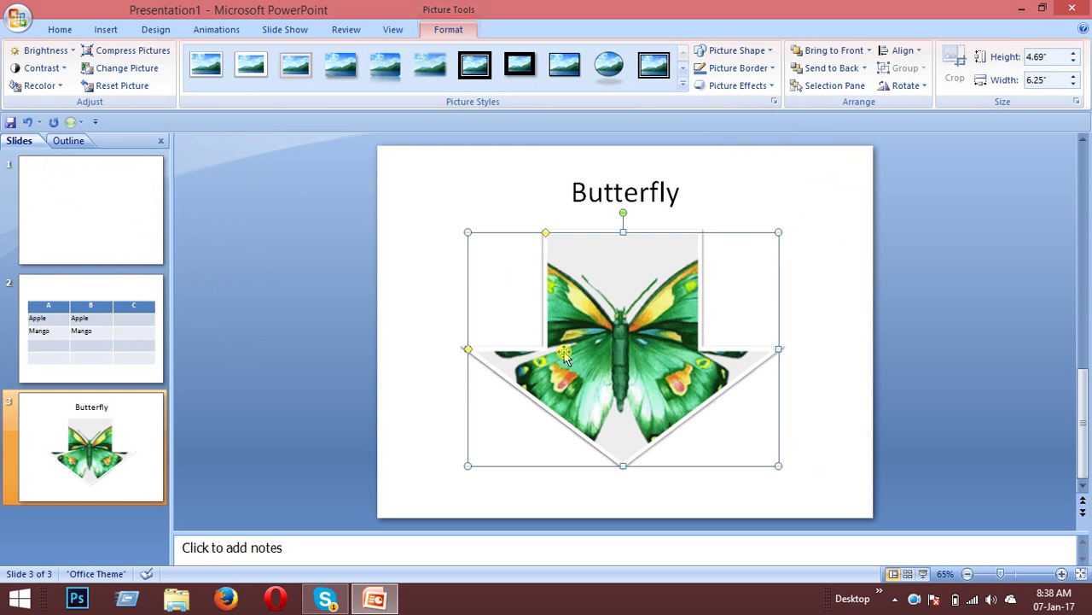
Give the arrow picture a green Standard Colors border, after trying orange and No Outline
click(768, 70)
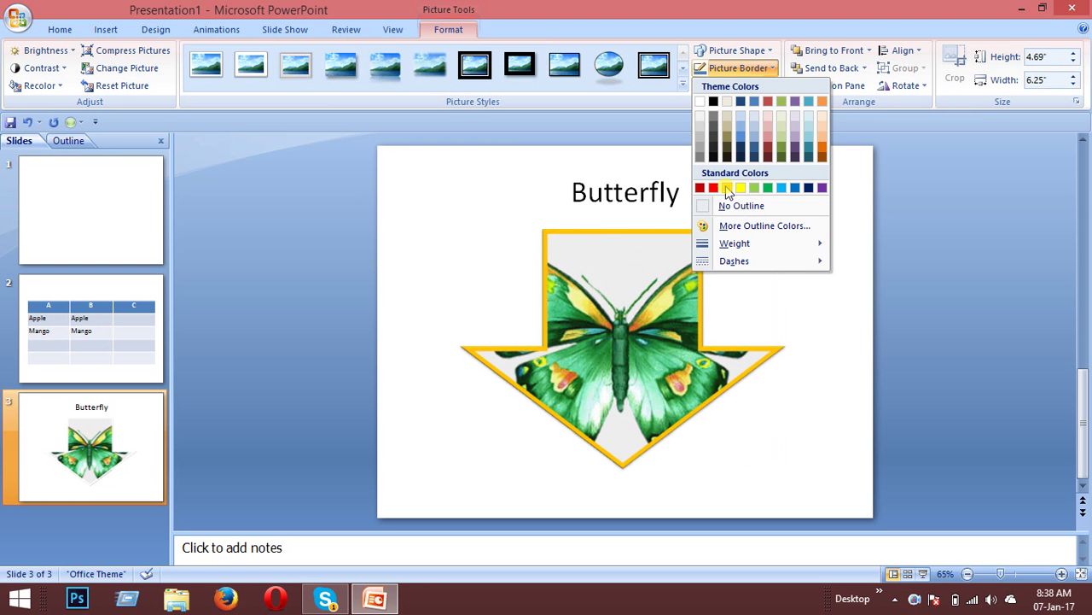
click(725, 189)
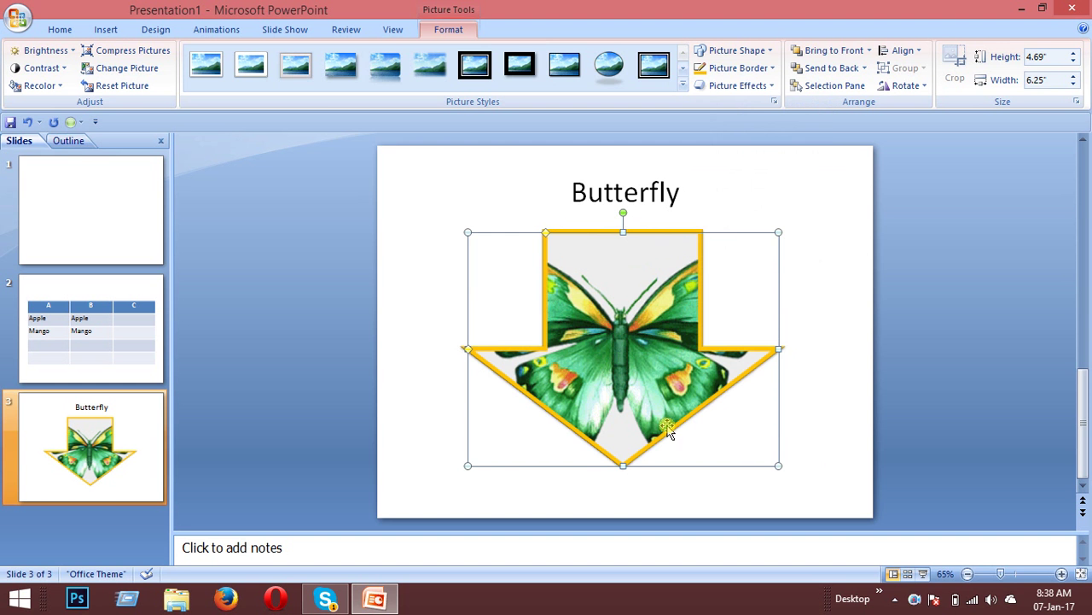
click(770, 74)
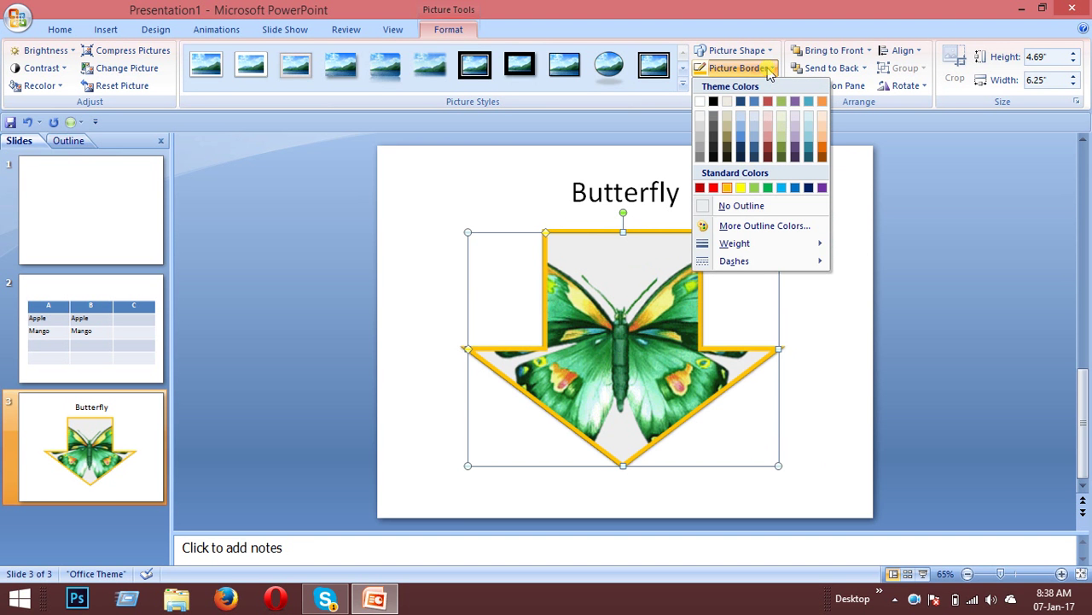
click(741, 207)
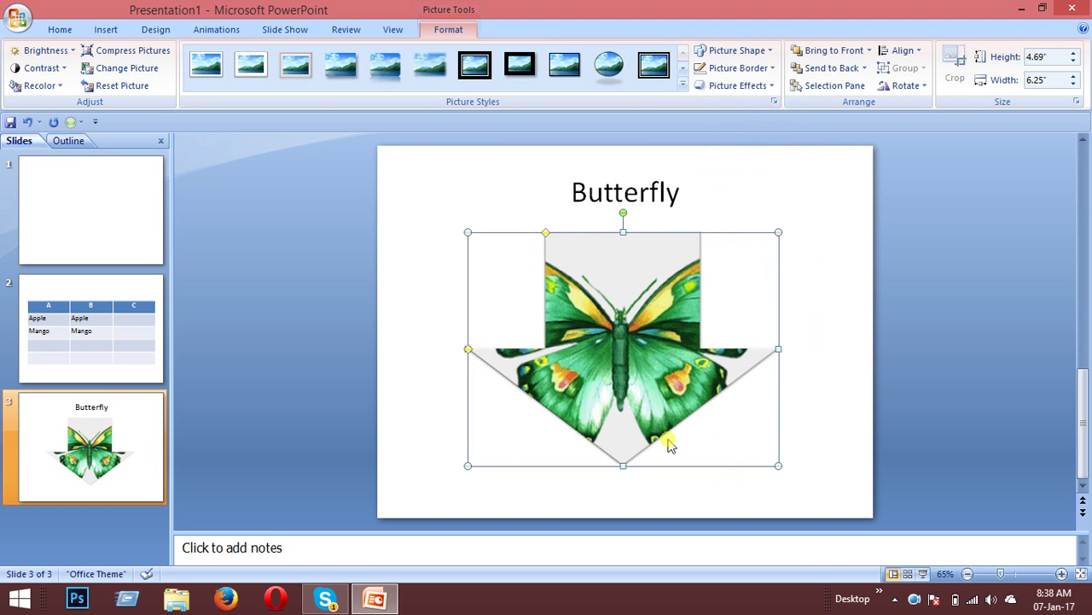
click(773, 68)
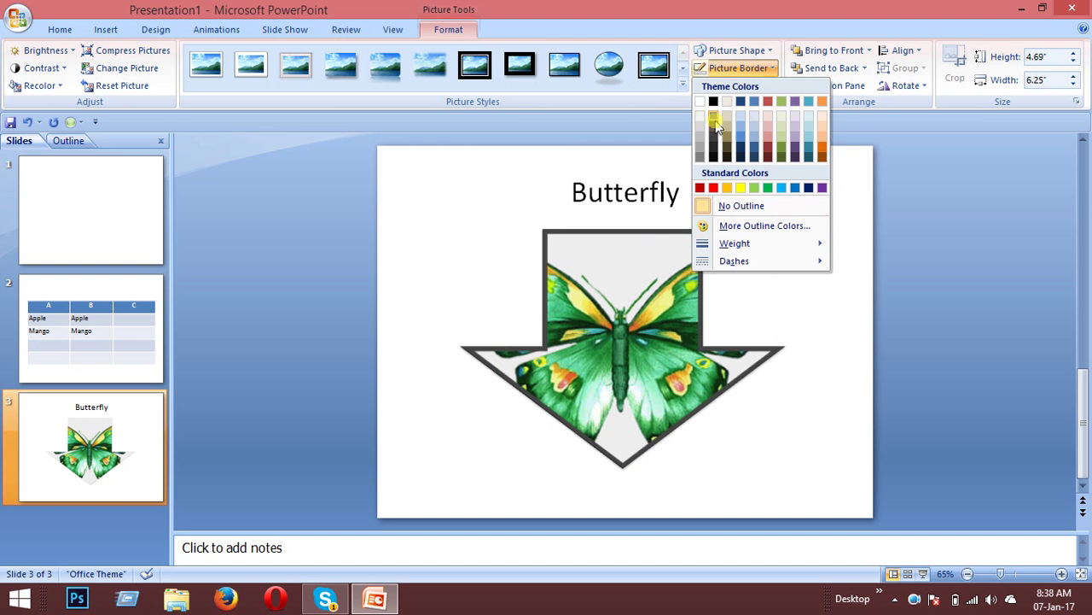
click(768, 188)
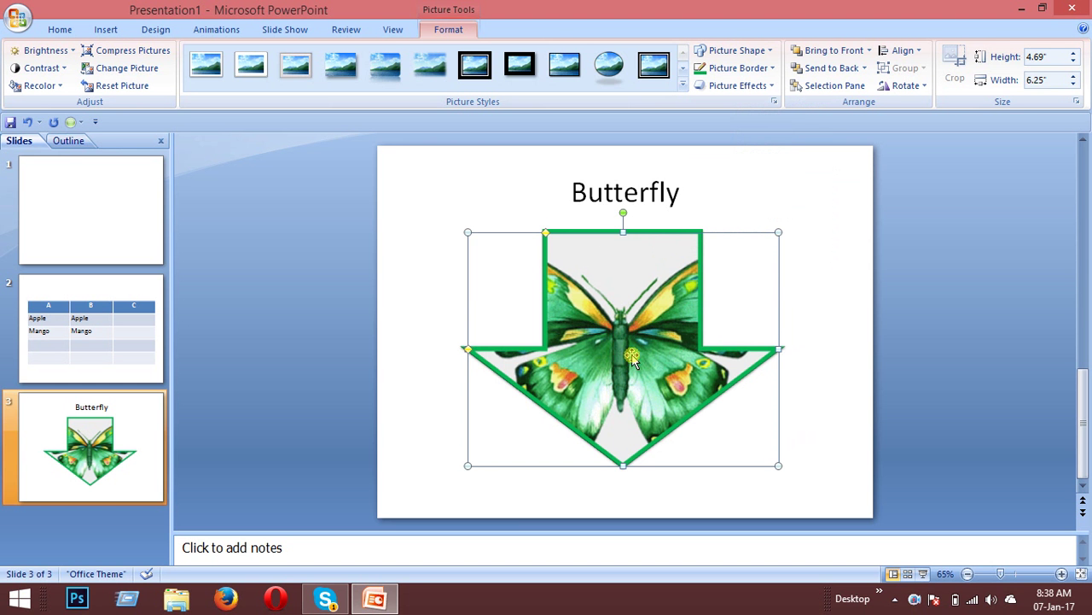
click(768, 86)
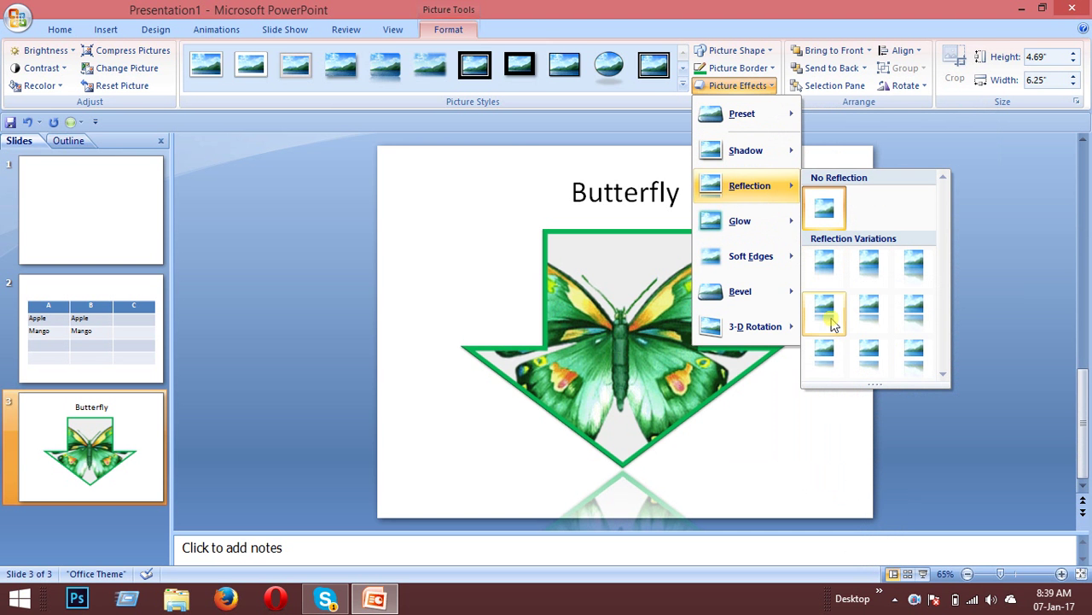
mouse_move(741, 221)
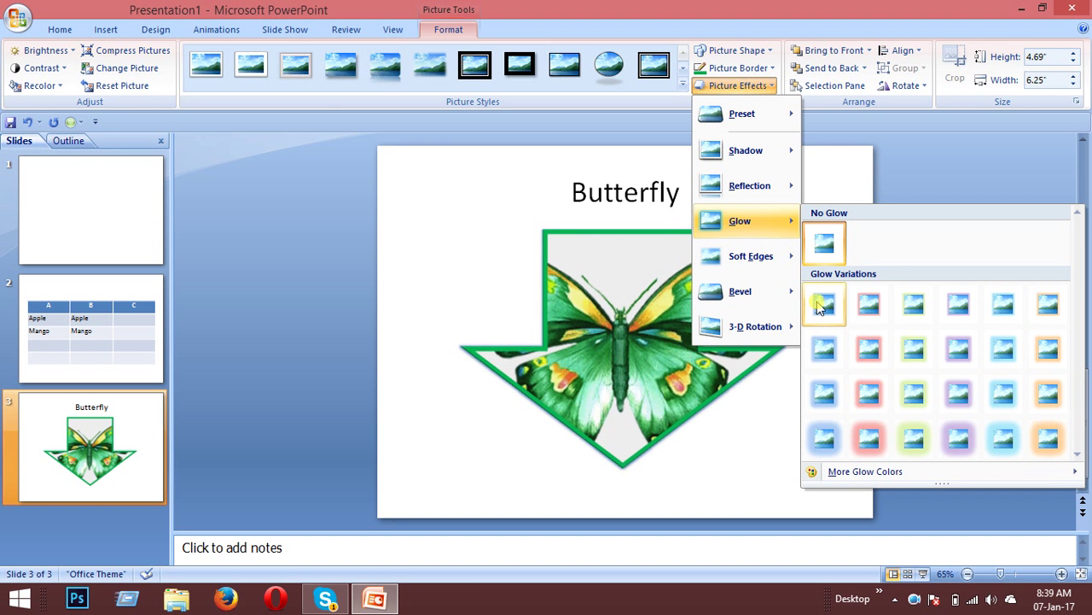
Apply the red 18 pt glow variation around the arrow-shaped butterfly picture
click(874, 436)
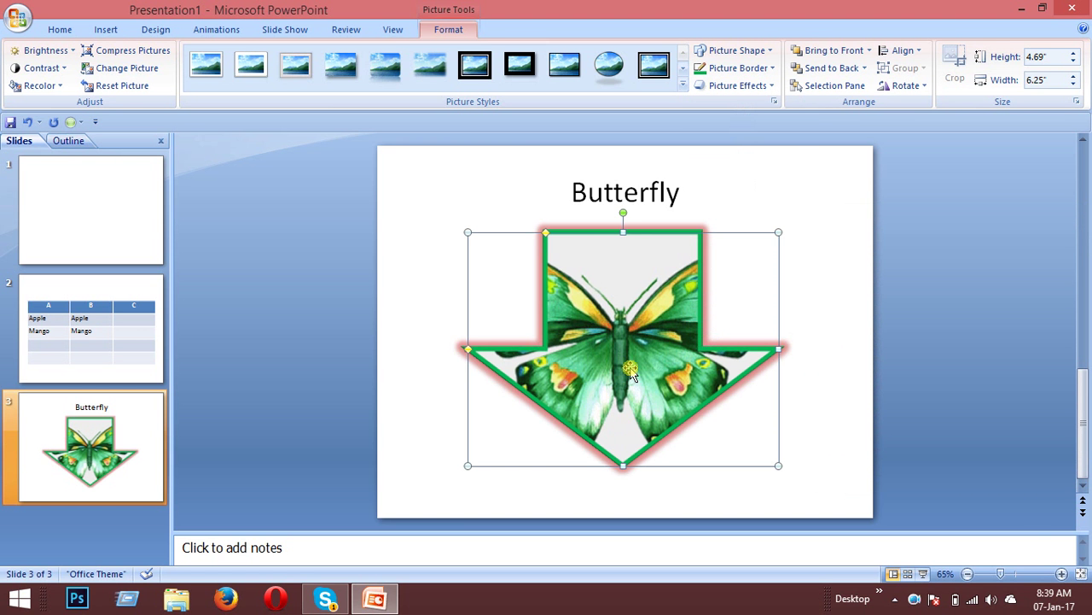